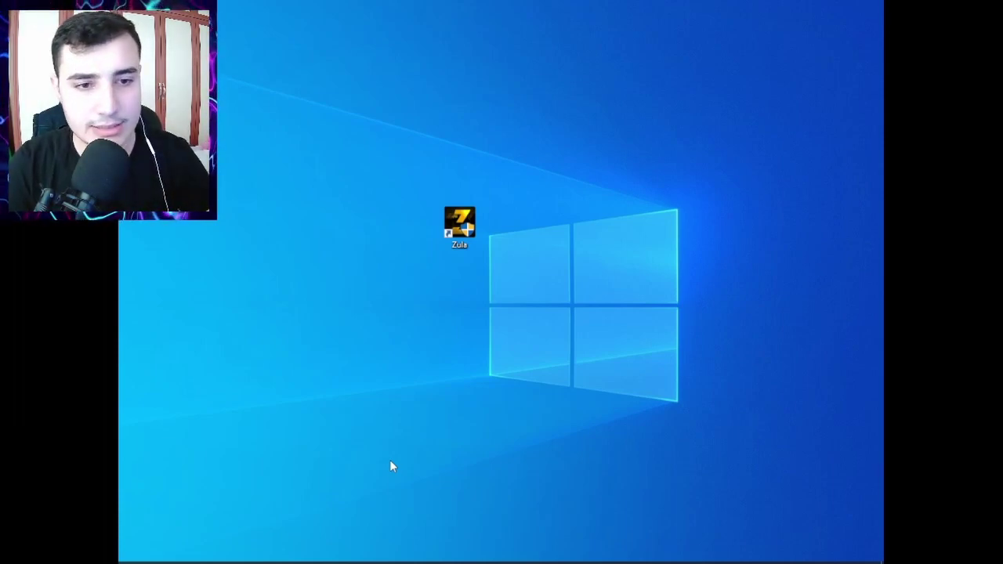
Step: Open the file location of the Zula shortcut, then restore the folder window to a smaller size and move it into clear view
{"action": "left_click_drag", "start_coordinate": [304, 126], "coordinate": [647, 353]}
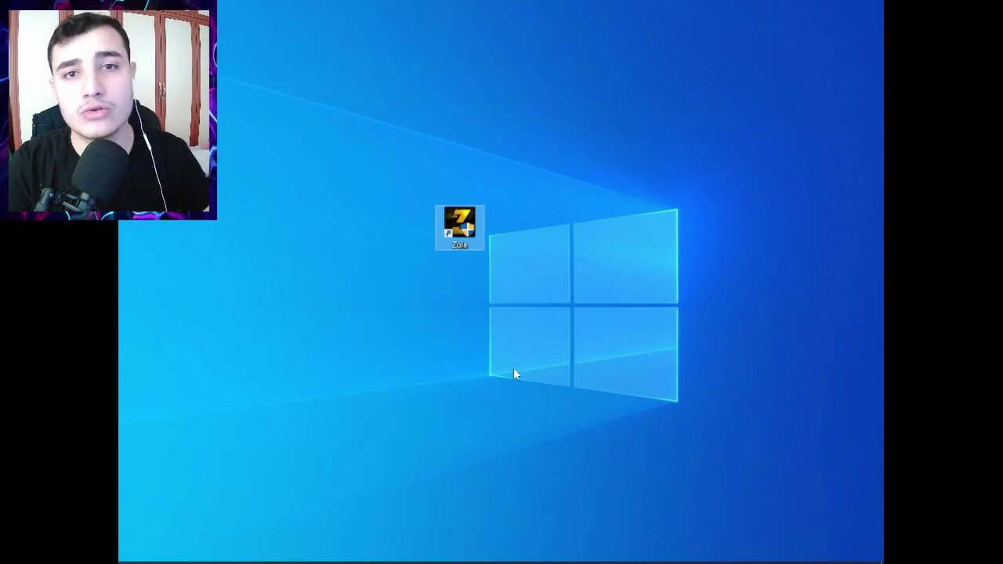
{"action": "right_click", "coordinate": [454, 226]}
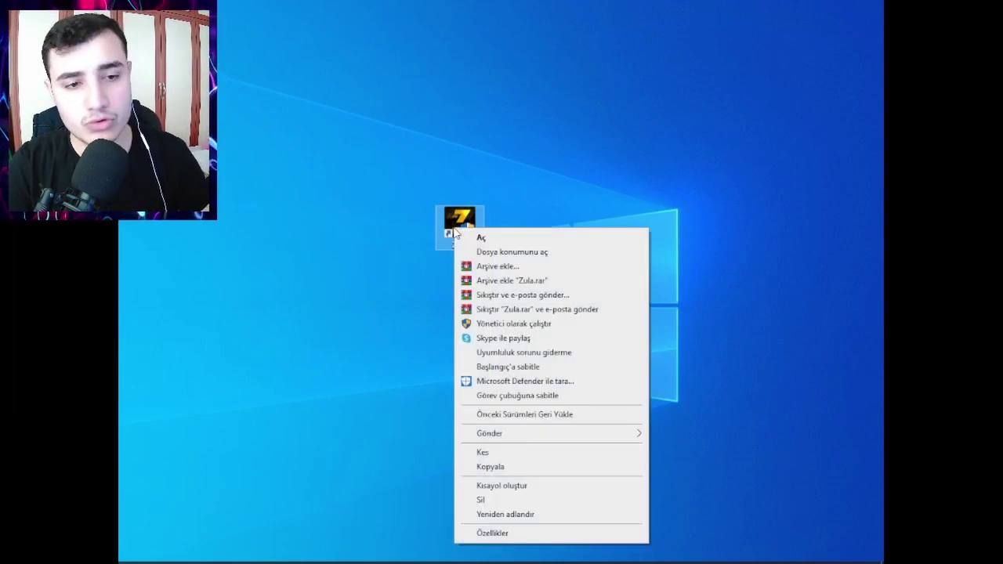
{"action": "left_click", "coordinate": [500, 253]}
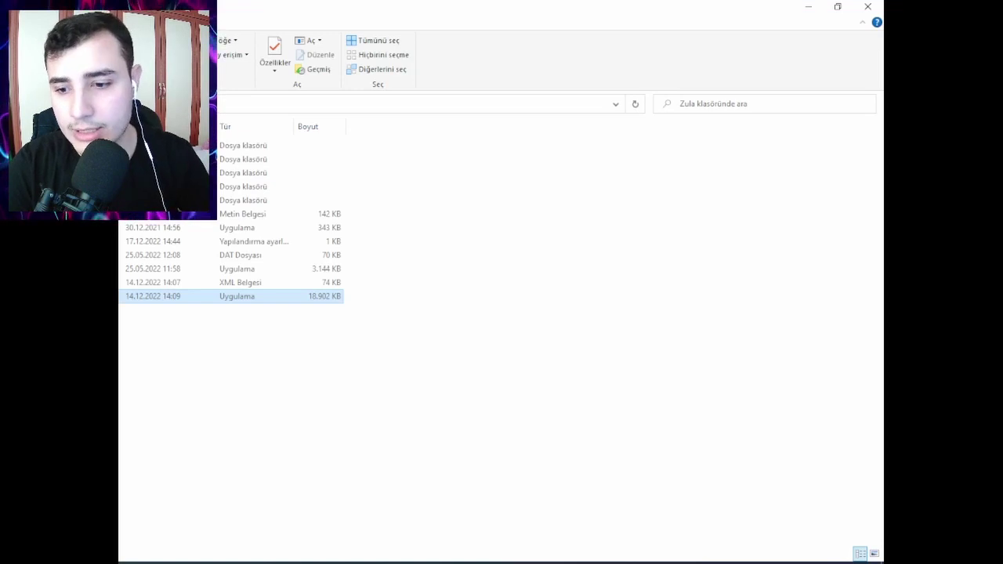
{"action": "key", "text": "super"}
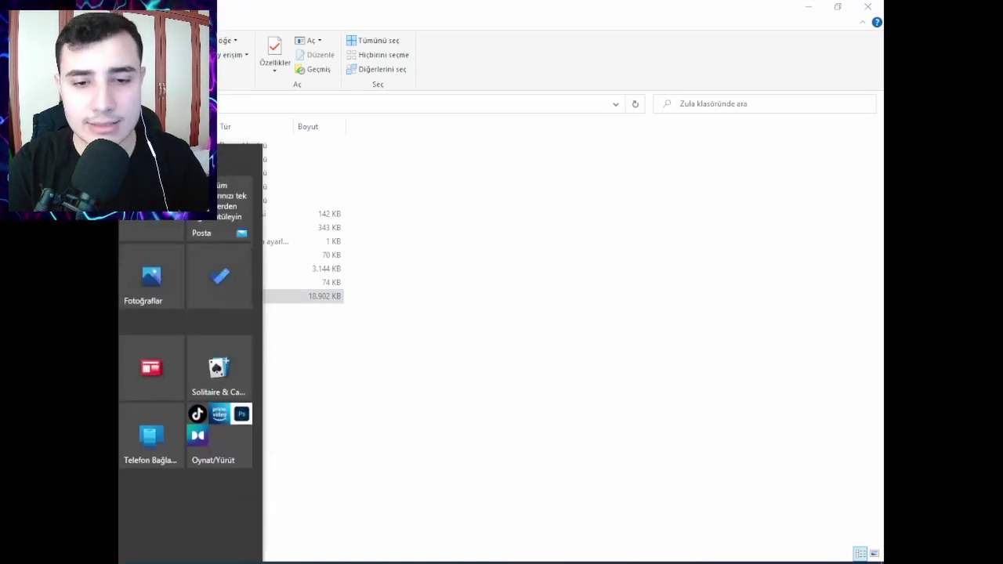
{"action": "left_click", "coordinate": [429, 431]}
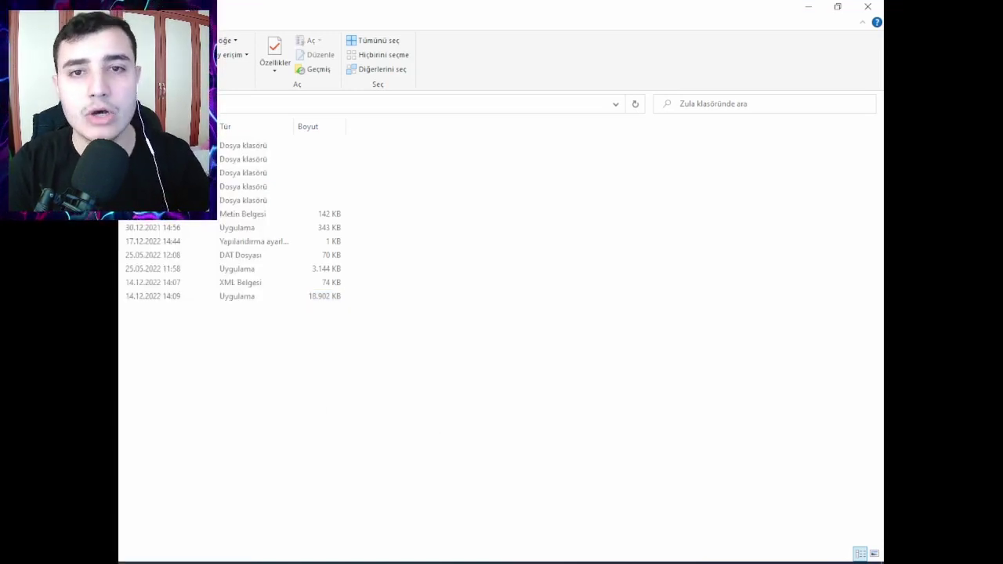
{"action": "double_click", "coordinate": [378, 8]}
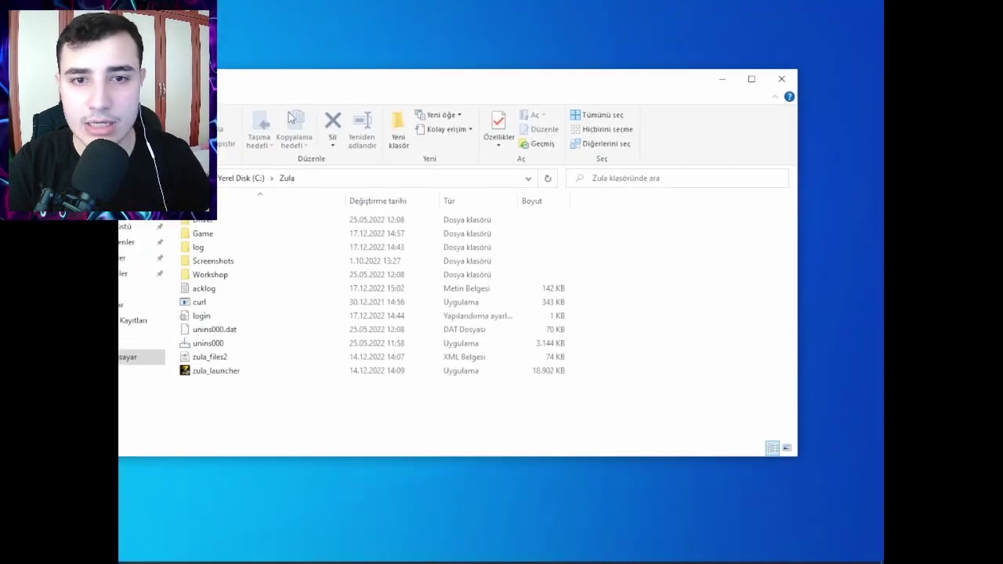
{"action": "left_click_drag", "start_coordinate": [379, 86], "coordinate": [454, 60]}
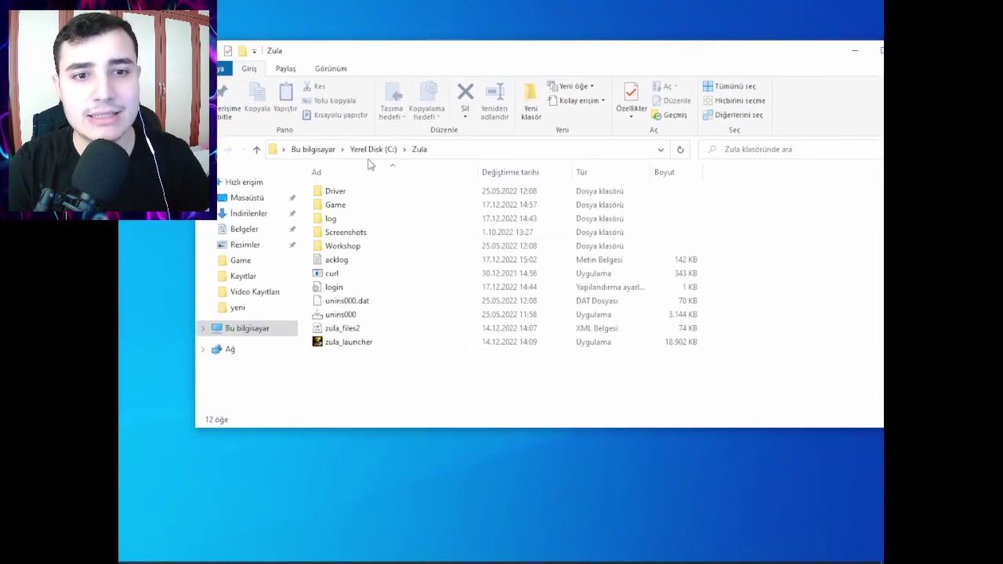
Step: Look through the Program Dosyaları (x86) and Program Files folders on the C: drive for a possible Zula installation location
{"action": "left_click", "coordinate": [440, 149]}
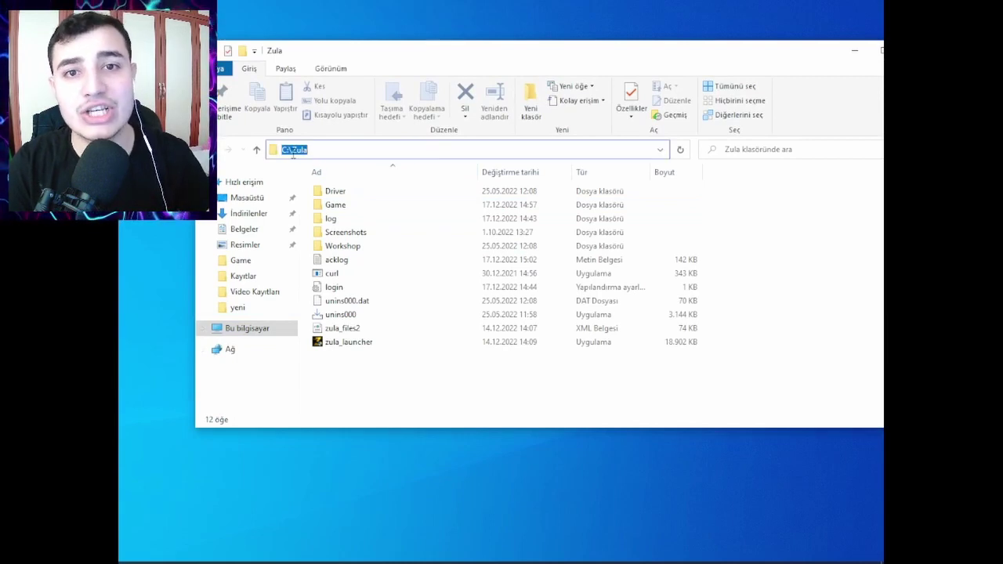
{"action": "left_click", "coordinate": [267, 338]}
{"action": "double_click", "coordinate": [367, 349]}
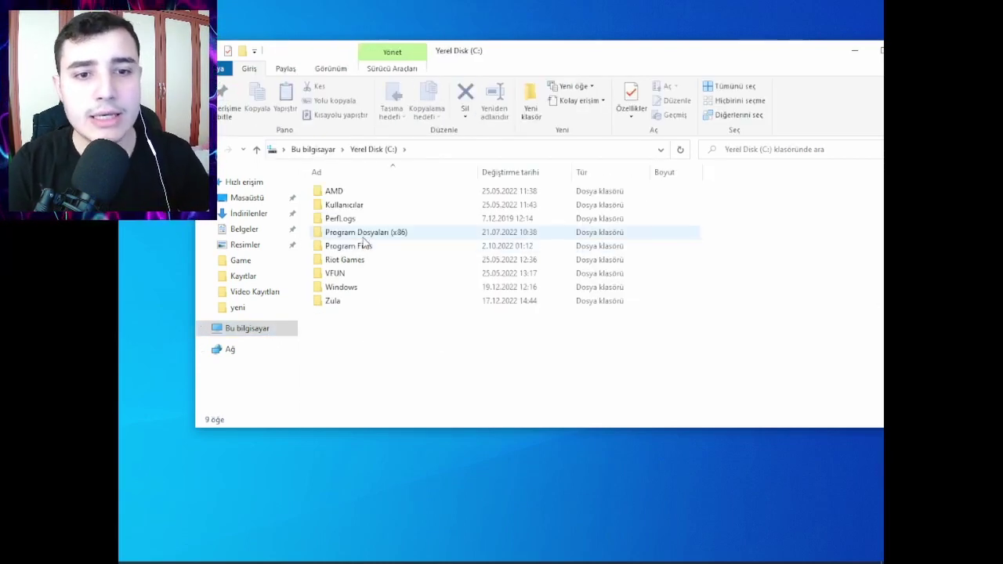
{"action": "double_click", "coordinate": [363, 235]}
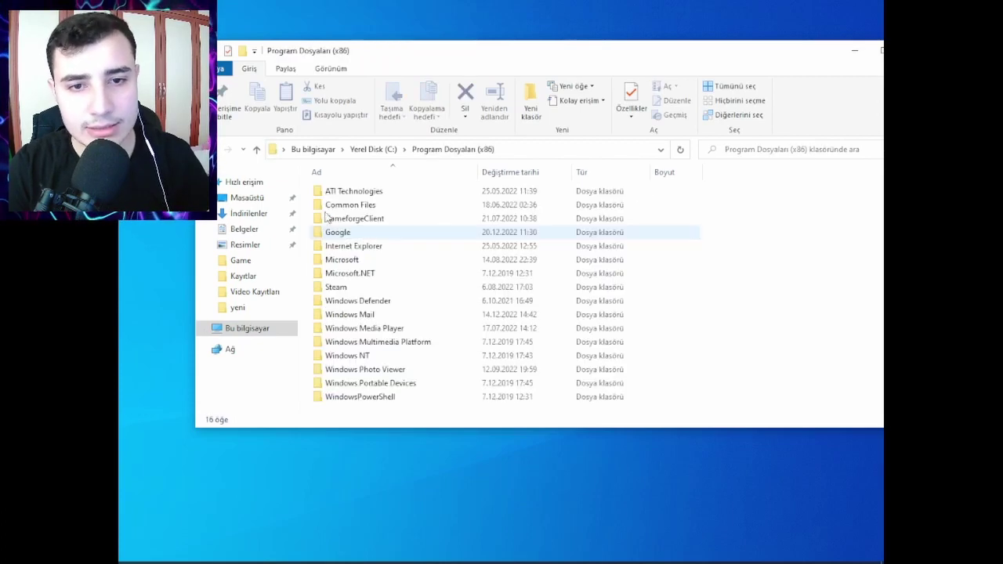
{"action": "key", "text": "alt+Left"}
{"action": "double_click", "coordinate": [369, 248]}
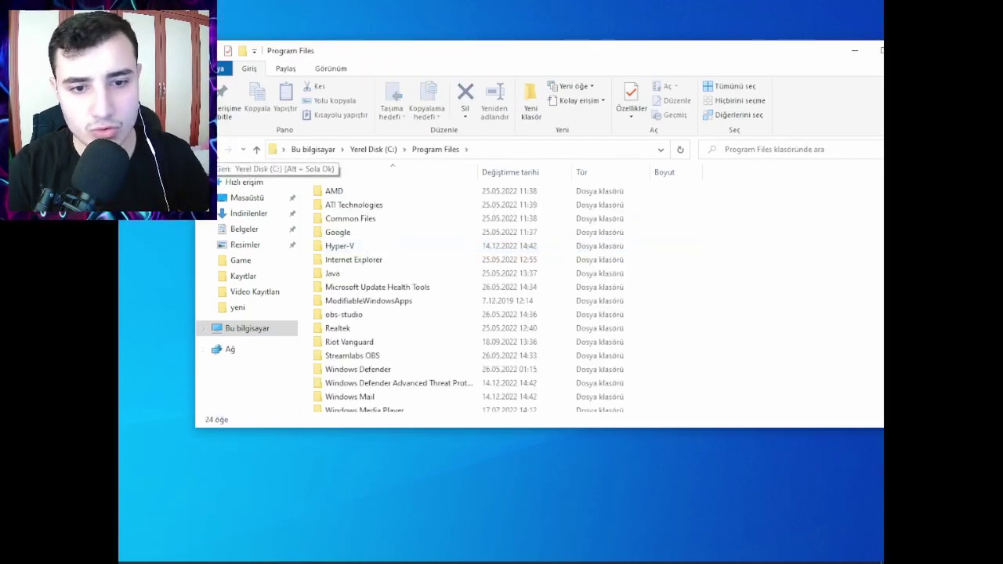
{"action": "scroll", "coordinate": [368, 288], "scroll_direction": "down", "scroll_amount": 3}
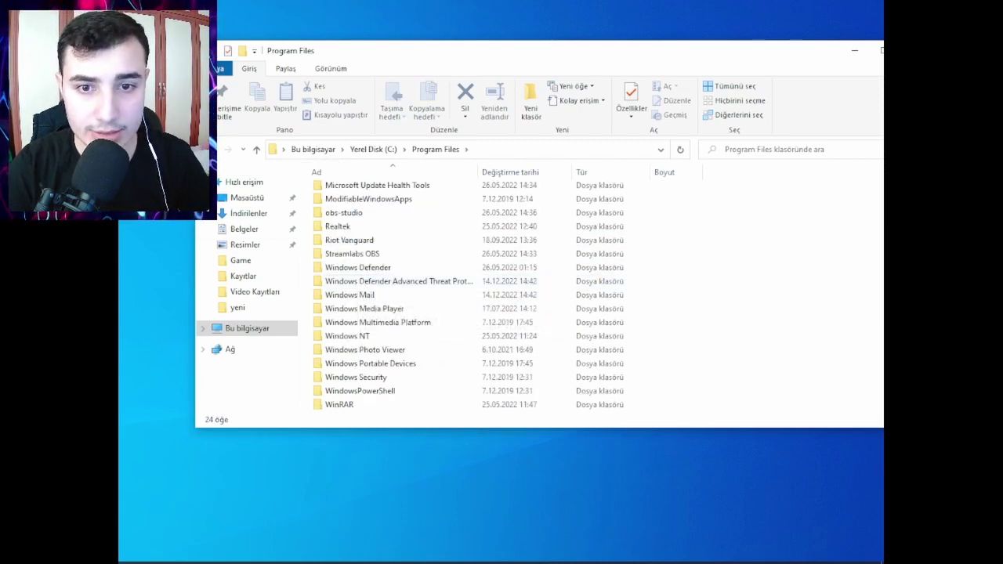
{"action": "key", "text": "alt+Left"}
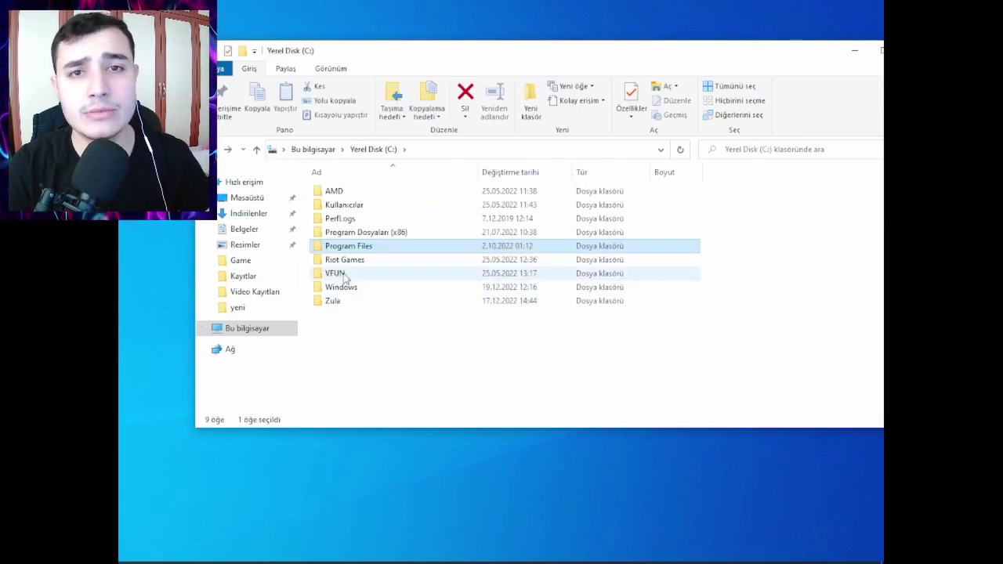
Step: Open the Game folder inside C:\Zula and select the config file of the configuration settings type
{"action": "double_click", "coordinate": [351, 302]}
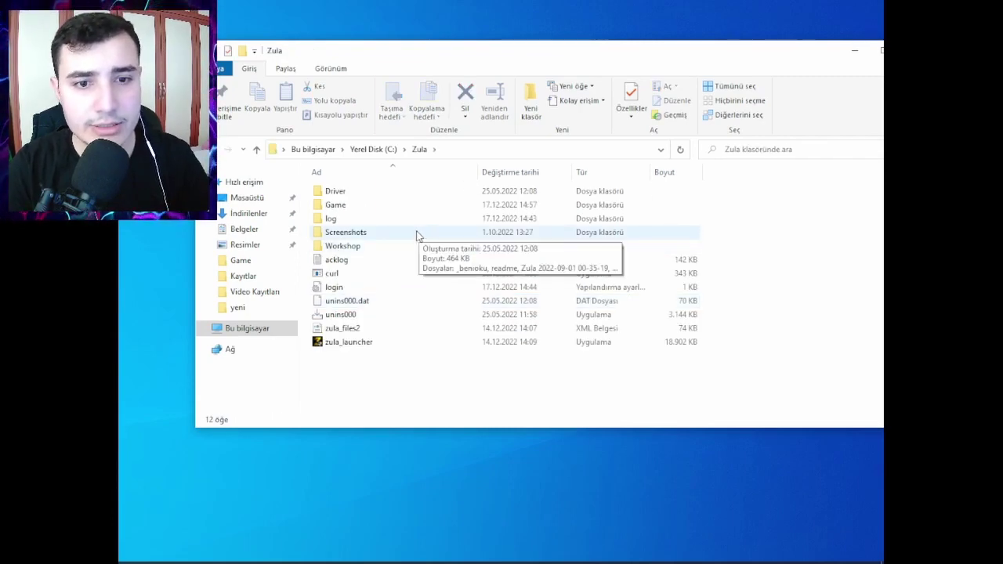
{"action": "left_click_drag", "start_coordinate": [196, 197], "coordinate": [220, 197]}
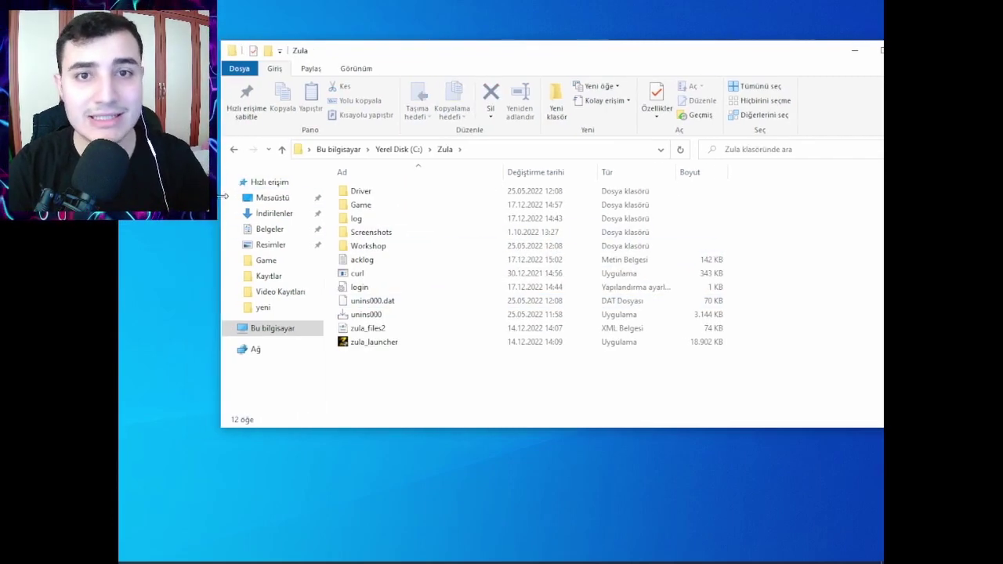
{"action": "double_click", "coordinate": [372, 205]}
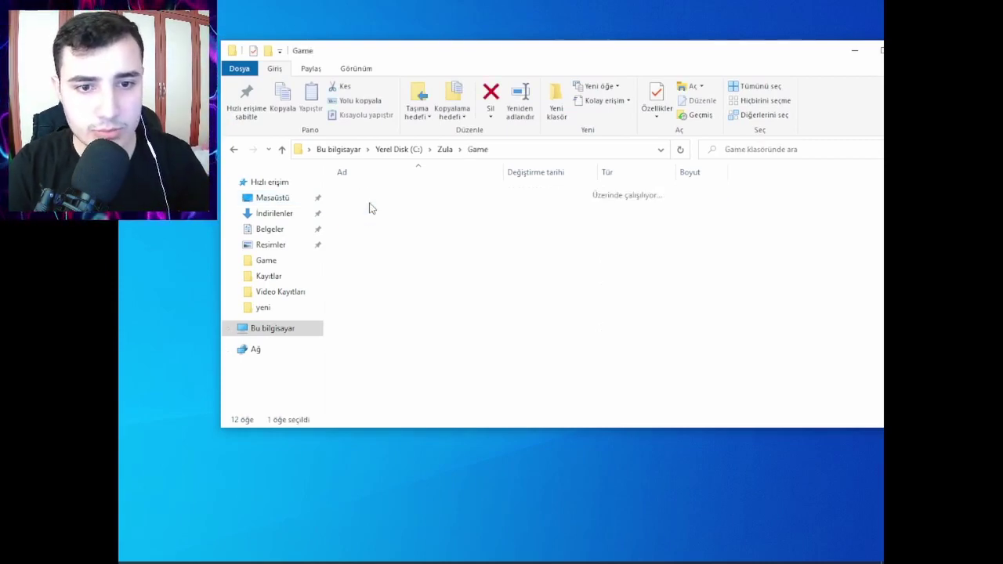
{"action": "scroll", "coordinate": [393, 294], "scroll_direction": "down", "scroll_amount": 3}
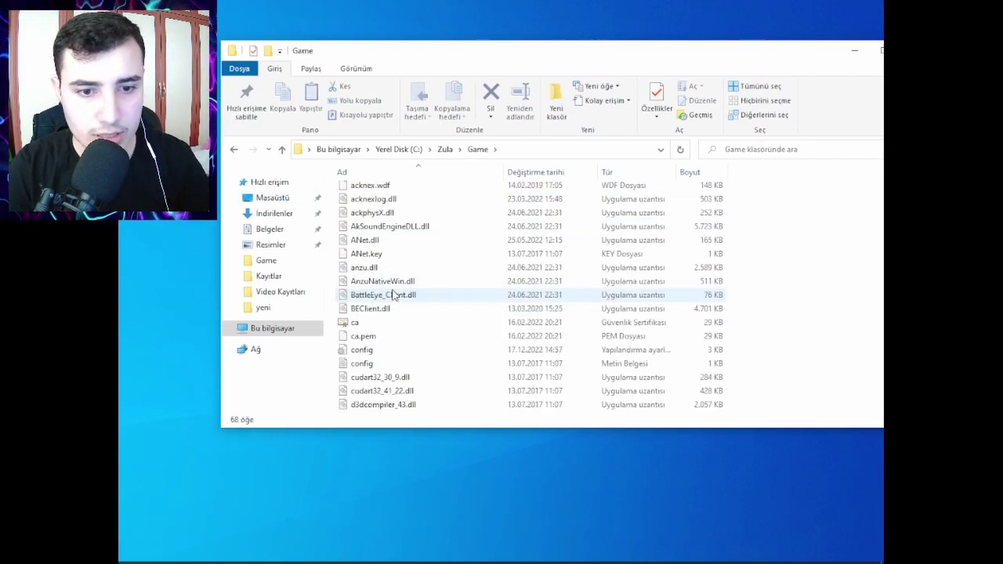
{"action": "left_click", "coordinate": [401, 283]}
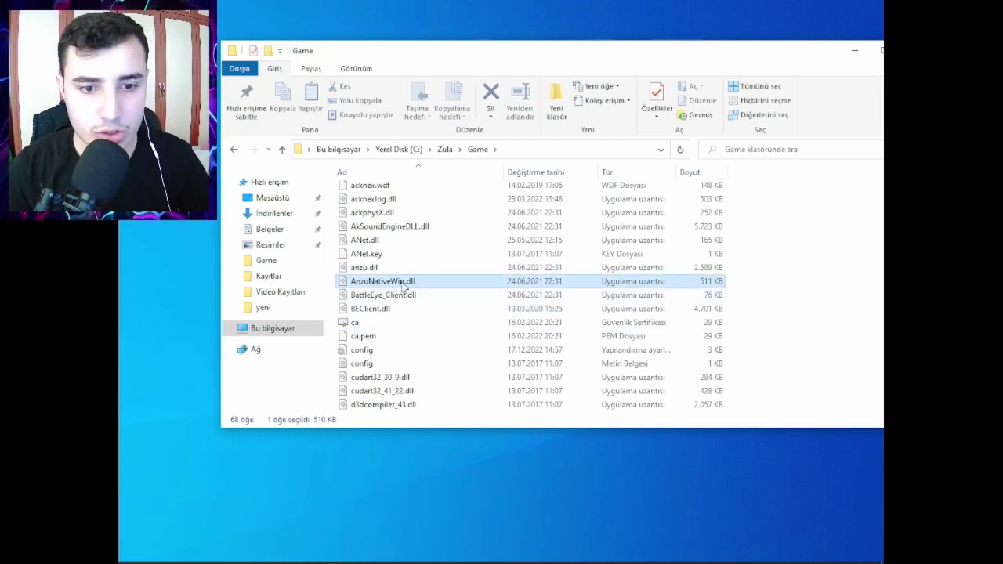
{"action": "left_click", "coordinate": [364, 351]}
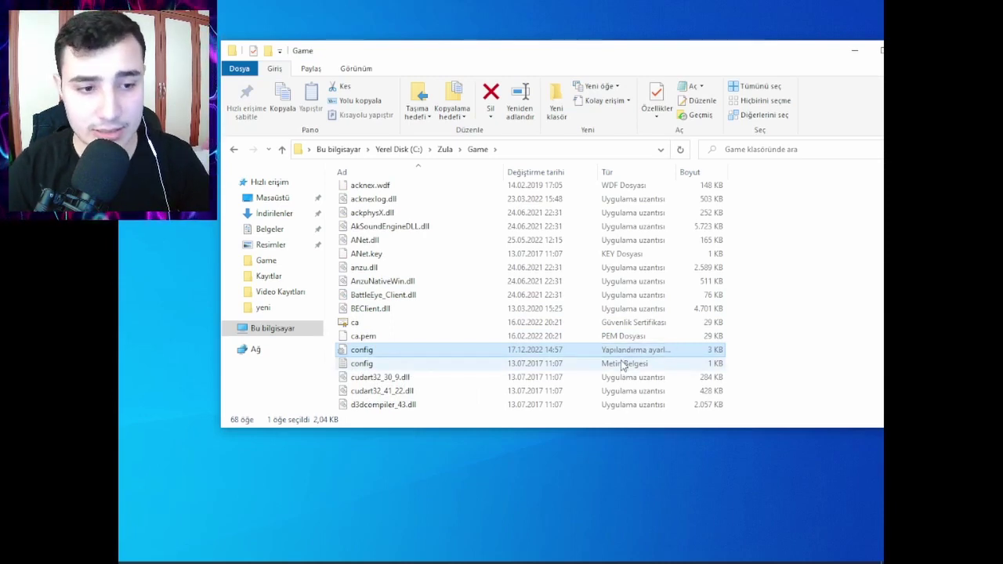
{"action": "left_click_drag", "start_coordinate": [220, 261], "coordinate": [266, 261]}
Step: Open the config settings file in Not Defteri and move its window so the whole text is in view
{"action": "double_click", "coordinate": [409, 350]}
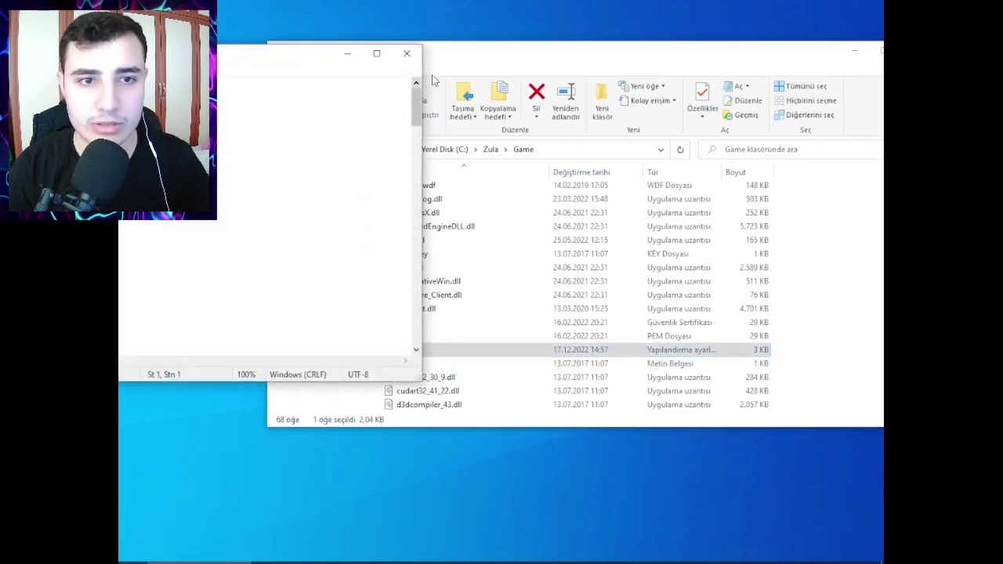
{"action": "left_click", "coordinate": [407, 52]}
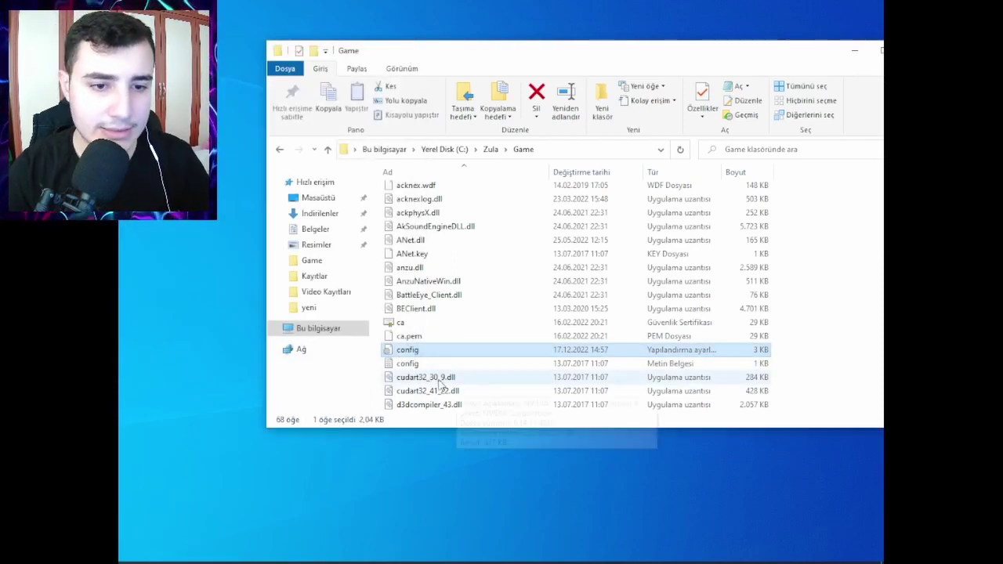
{"action": "right_click", "coordinate": [414, 354]}
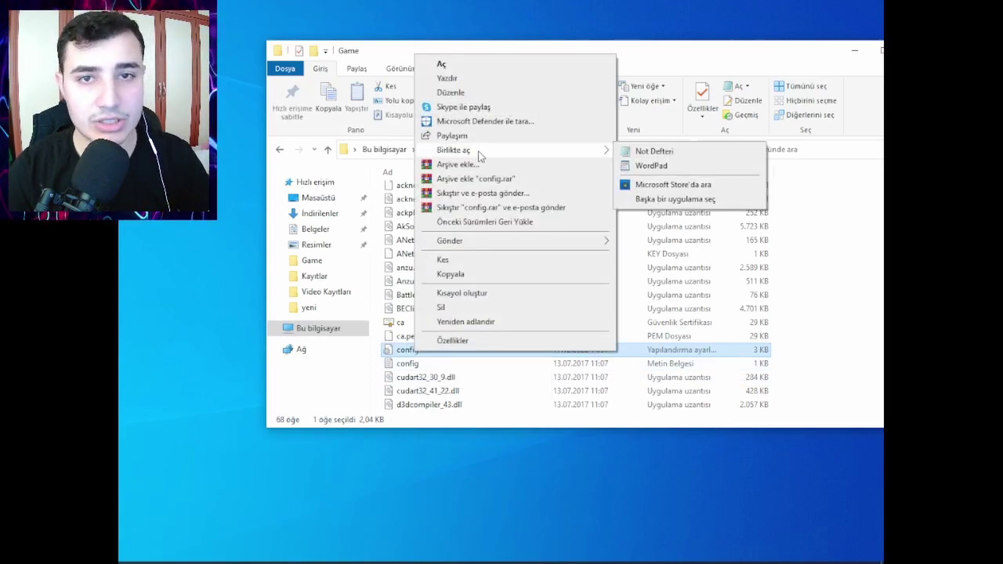
{"action": "mouse_move", "coordinate": [514, 152]}
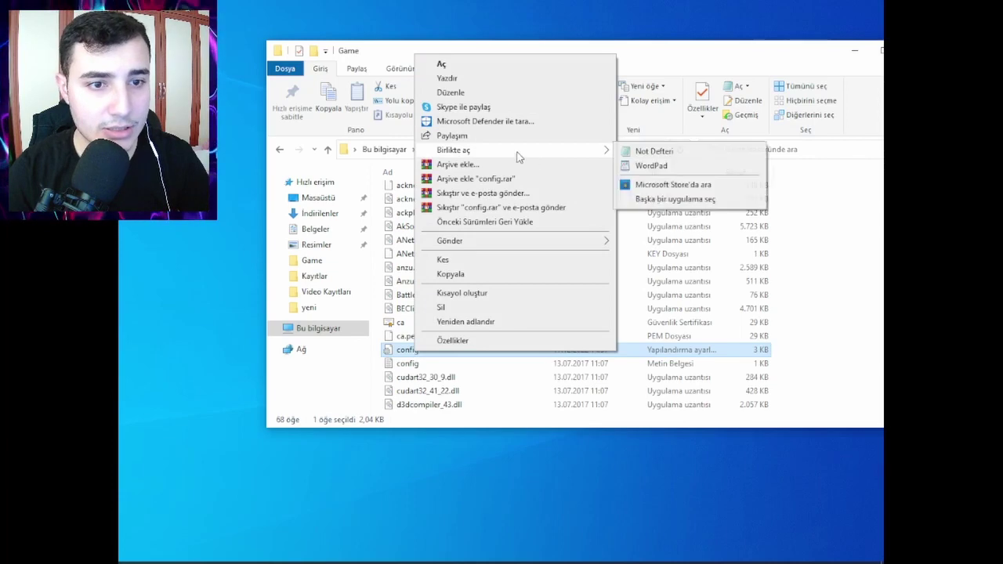
{"action": "double_click", "coordinate": [406, 351]}
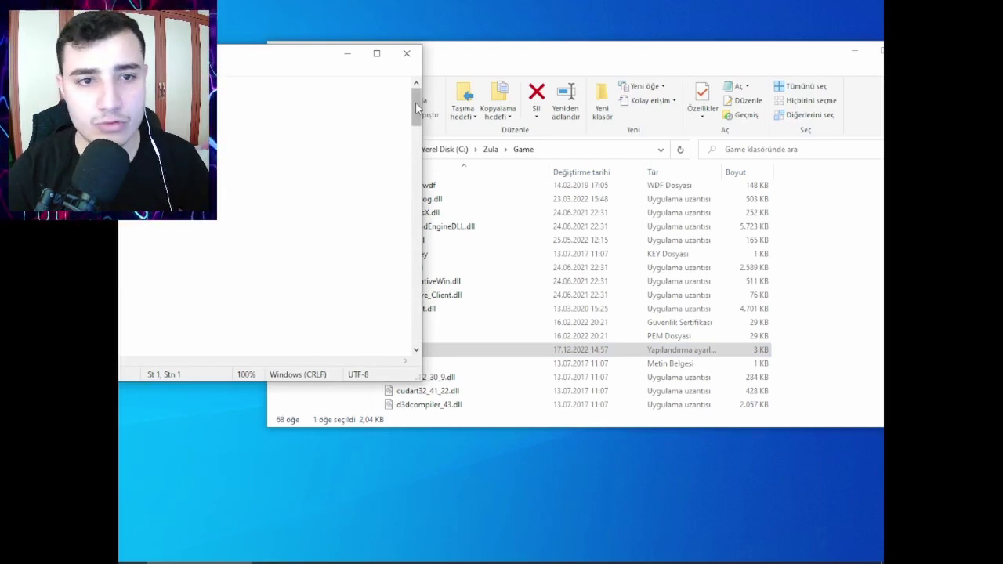
{"action": "left_click_drag", "start_coordinate": [235, 61], "coordinate": [618, 65]}
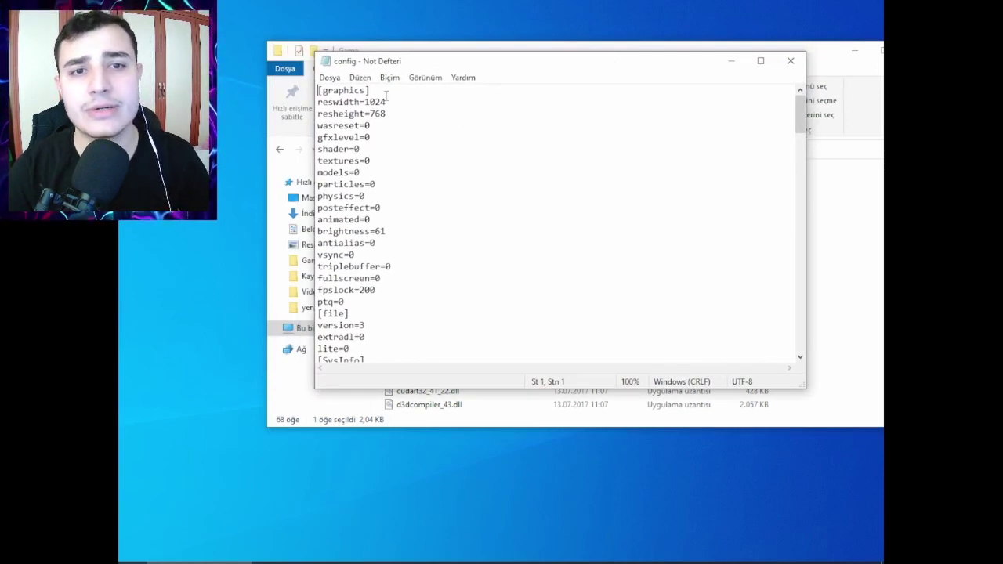
Step: Examine the sections of the config file, including graphics, file, SysInfo, extra, crosshair and sound
{"action": "left_click_drag", "start_coordinate": [375, 88], "coordinate": [323, 90]}
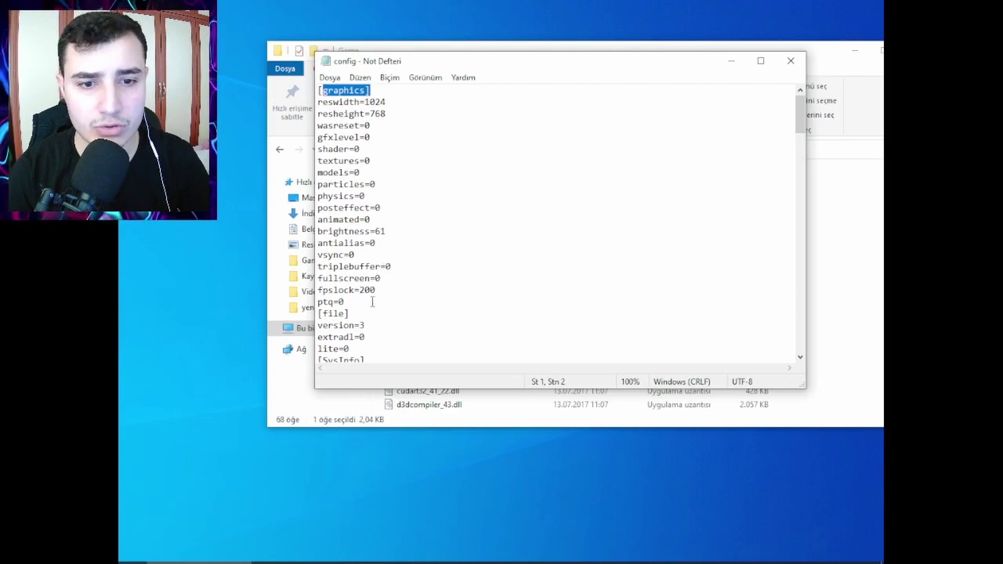
{"action": "left_click_drag", "start_coordinate": [353, 313], "coordinate": [316, 314]}
{"action": "scroll", "coordinate": [365, 294], "scroll_direction": "down", "scroll_amount": 7}
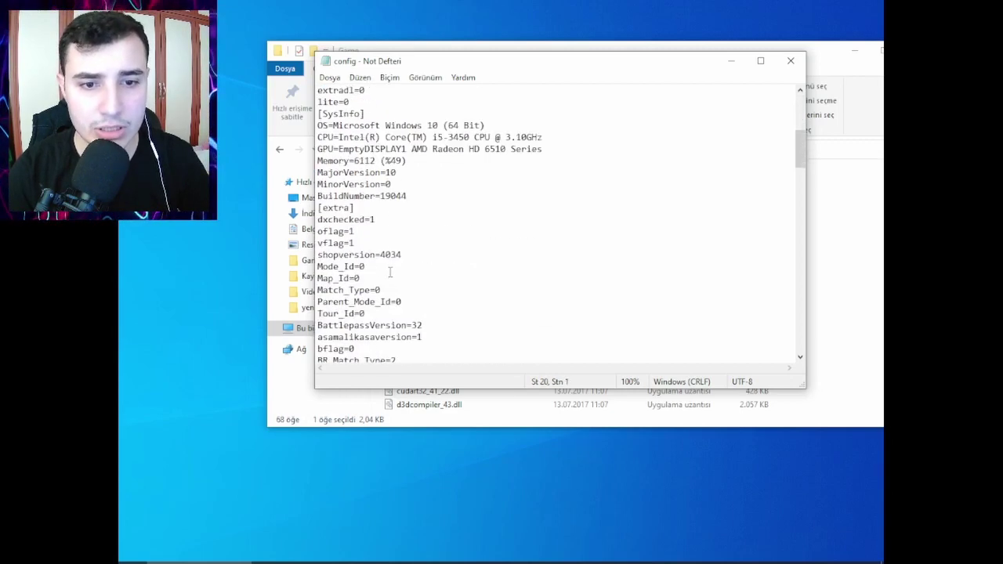
{"action": "left_click_drag", "start_coordinate": [364, 208], "coordinate": [332, 207]}
{"action": "scroll", "coordinate": [407, 250], "scroll_direction": "down", "scroll_amount": 7}
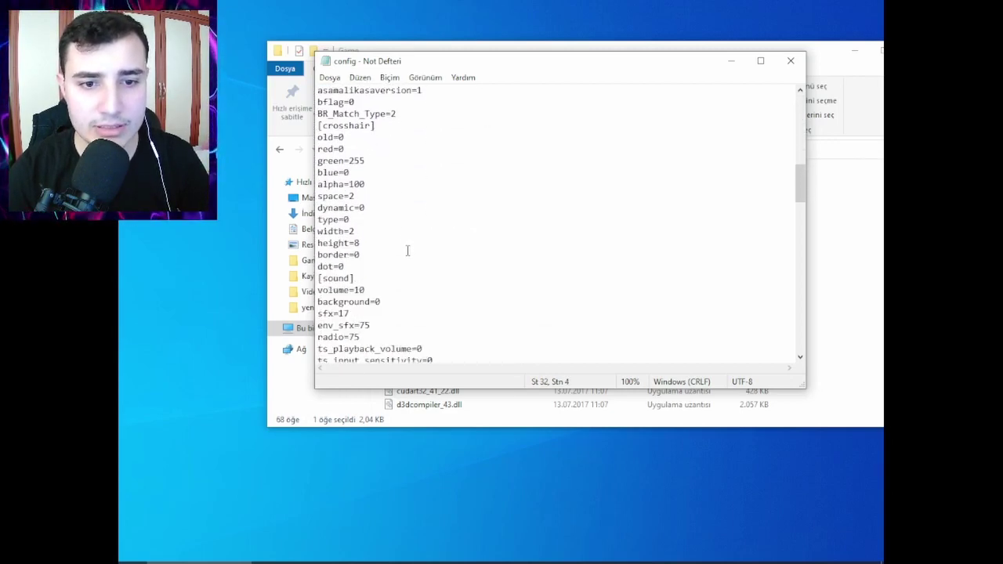
{"action": "scroll", "coordinate": [407, 250], "scroll_direction": "down", "scroll_amount": 5}
{"action": "scroll", "coordinate": [439, 247], "scroll_direction": "up", "scroll_amount": 16}
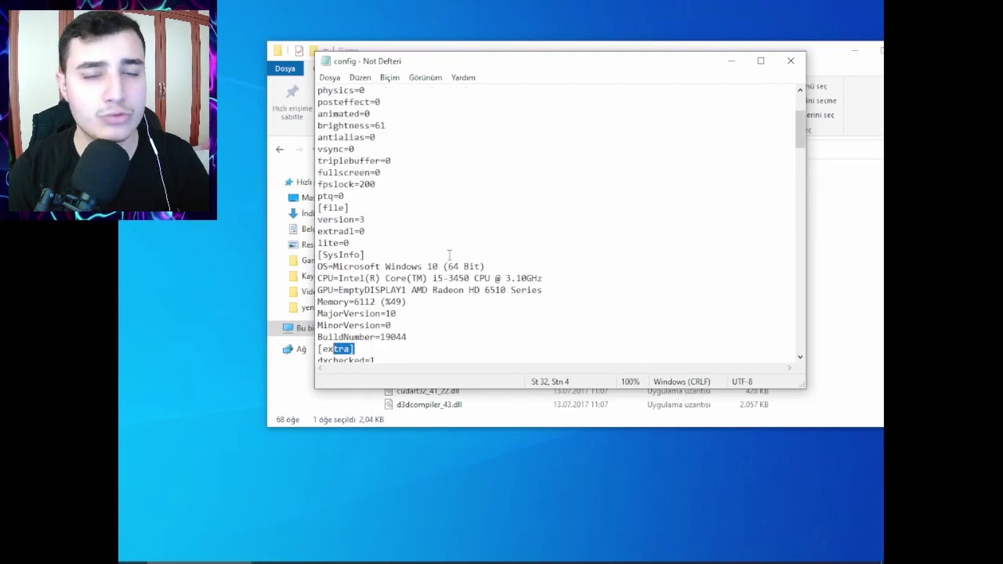
{"action": "scroll", "coordinate": [449, 255], "scroll_direction": "up", "scroll_amount": 3}
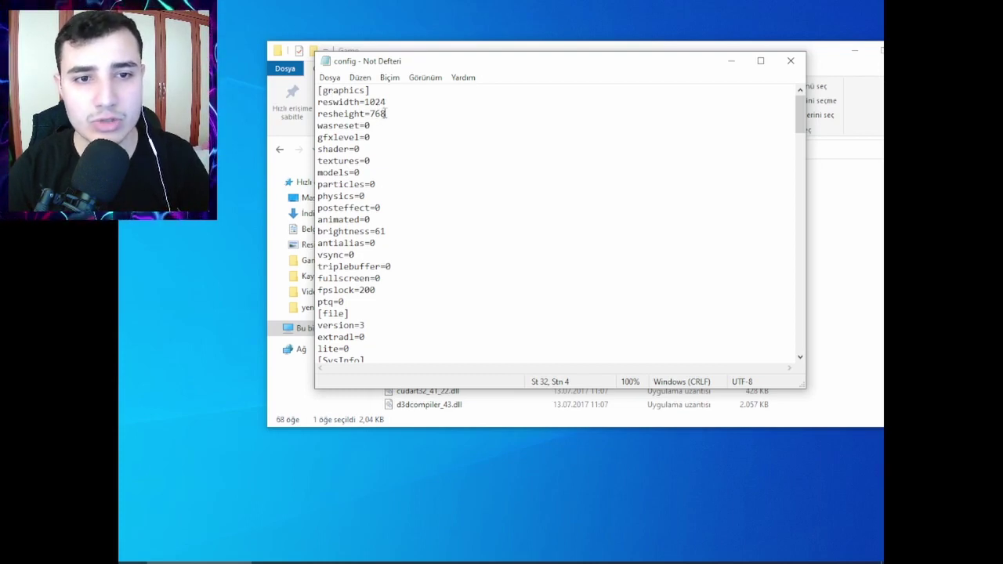
Step: Examine the reswidth, resheight and fpslock entries in the graphics section of the config file
{"action": "mouse_move", "coordinate": [386, 114]}
{"action": "left_mouse_down"}
{"action": "mouse_move", "coordinate": [370, 114]}
{"action": "mouse_move", "coordinate": [365, 102]}
{"action": "mouse_move", "coordinate": [392, 106]}
{"action": "left_mouse_up"}
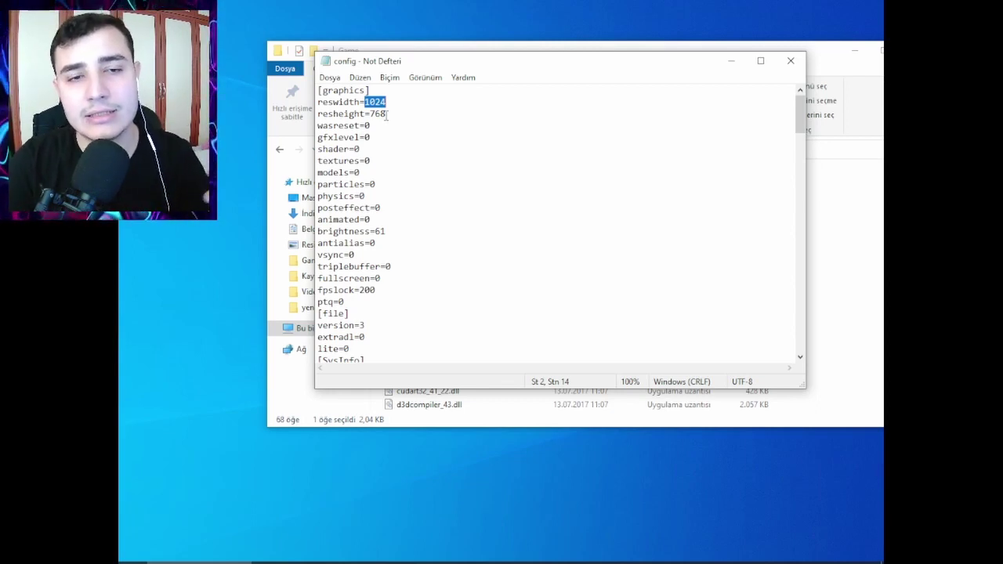
{"action": "left_click_drag", "start_coordinate": [317, 290], "coordinate": [360, 292]}
{"action": "left_click", "coordinate": [383, 291]}
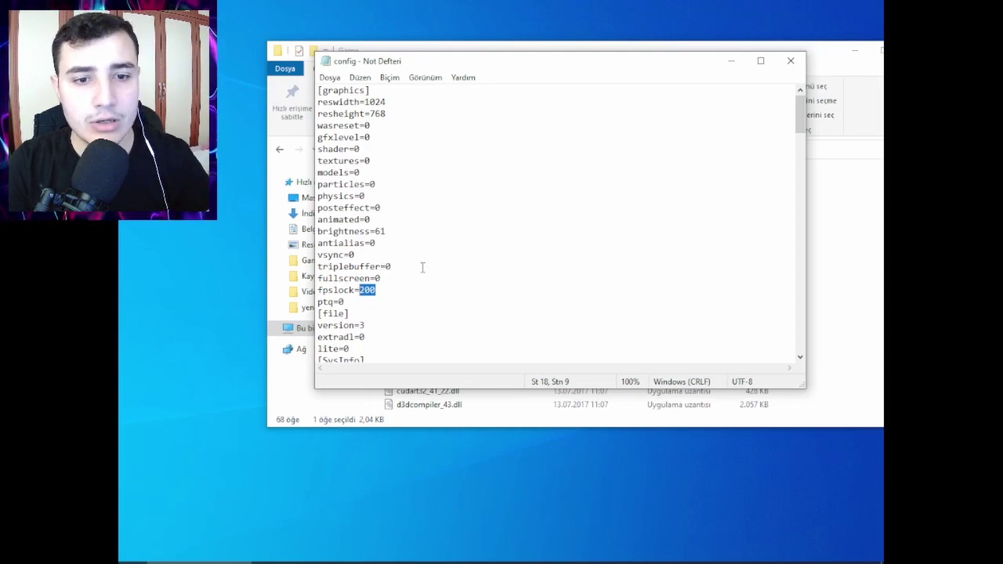
{"action": "scroll", "coordinate": [421, 268], "scroll_direction": "down", "scroll_amount": 2}
{"action": "scroll", "coordinate": [422, 267], "scroll_direction": "up", "scroll_amount": 2}
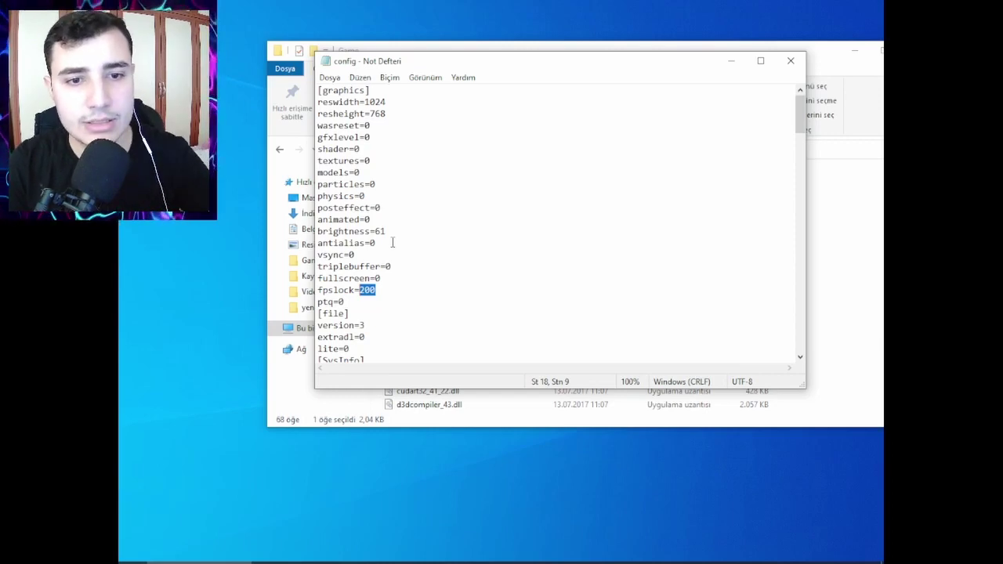
Step: Examine the crosshair, sound, controls, gameplay and Mouse sections of the config file, return to its beginning and close it
{"action": "scroll", "coordinate": [419, 231], "scroll_direction": "down", "scroll_amount": 12}
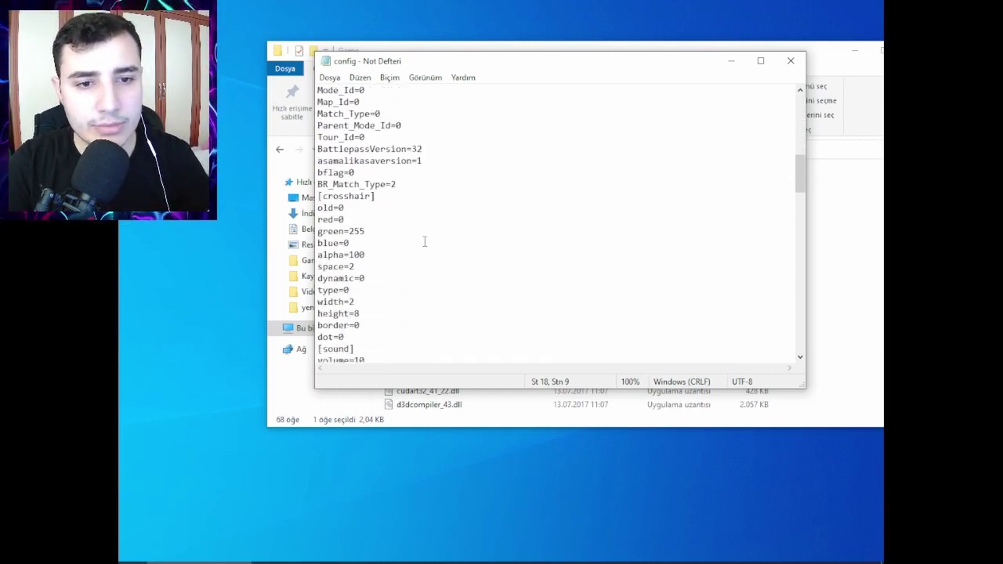
{"action": "scroll", "coordinate": [424, 241], "scroll_direction": "down", "scroll_amount": 1}
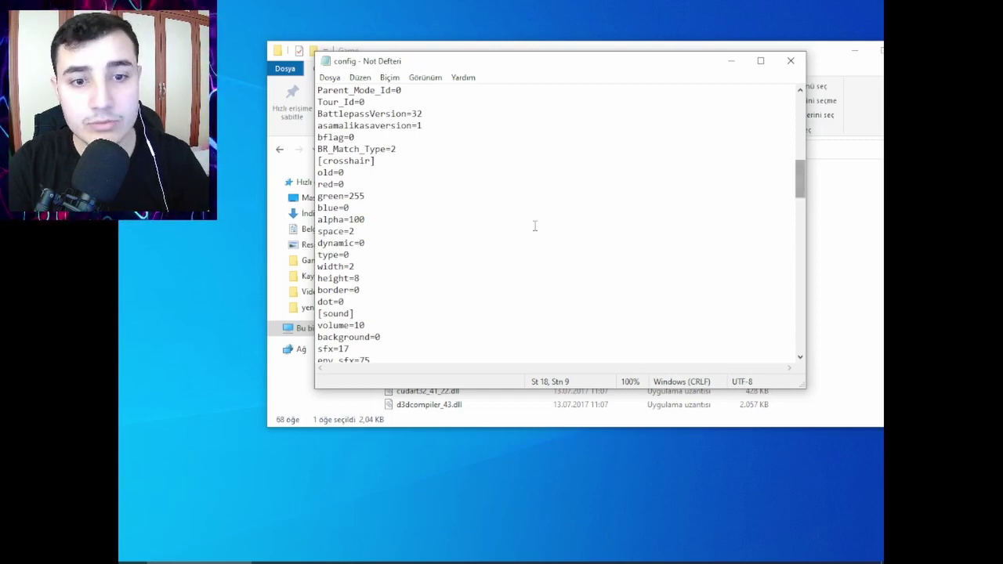
{"action": "scroll", "coordinate": [430, 207], "scroll_direction": "down", "scroll_amount": 4}
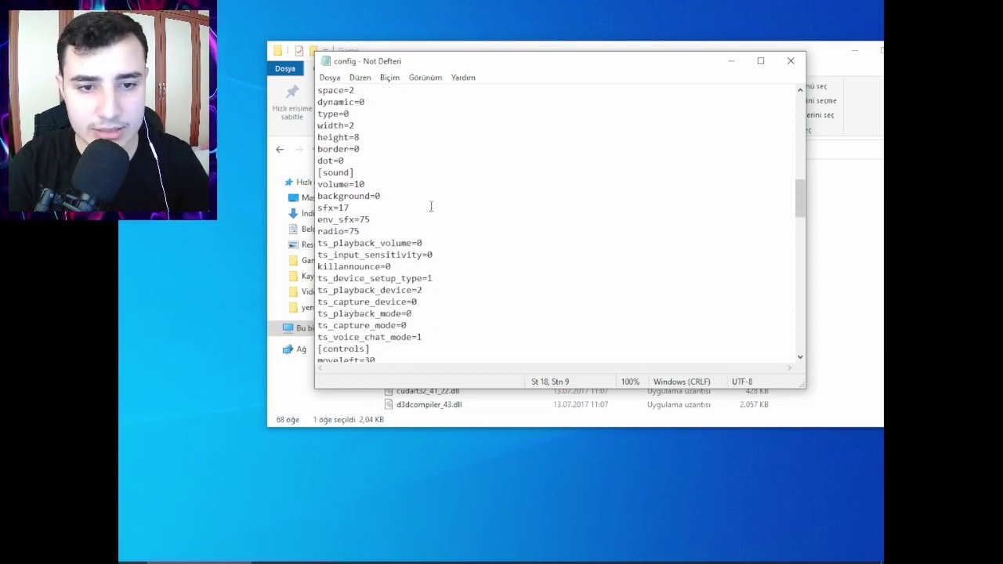
{"action": "scroll", "coordinate": [409, 238], "scroll_direction": "down", "scroll_amount": 5}
{"action": "scroll", "coordinate": [412, 238], "scroll_direction": "down", "scroll_amount": 5}
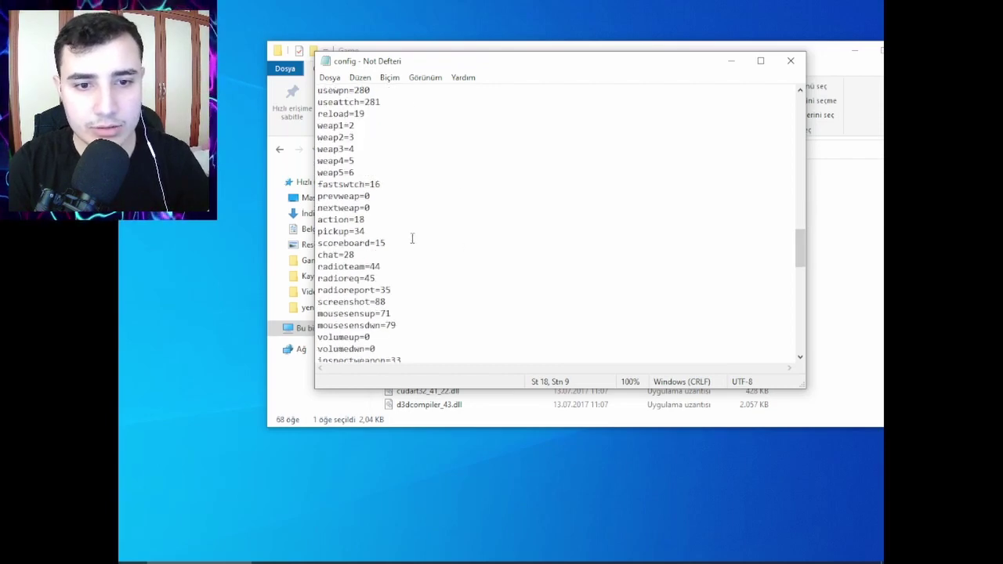
{"action": "scroll", "coordinate": [355, 200], "scroll_direction": "down", "scroll_amount": 3}
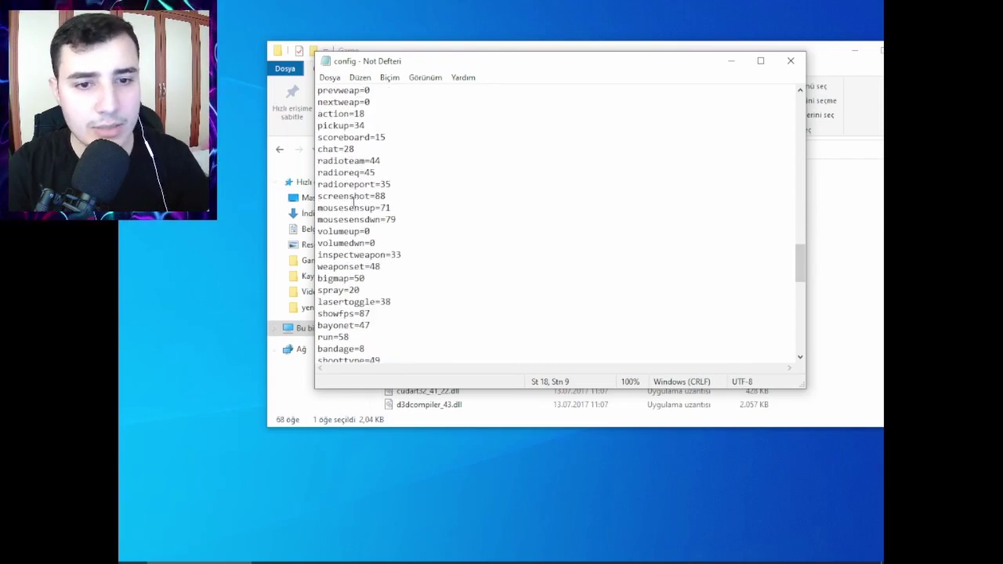
{"action": "scroll", "coordinate": [386, 213], "scroll_direction": "down", "scroll_amount": 4}
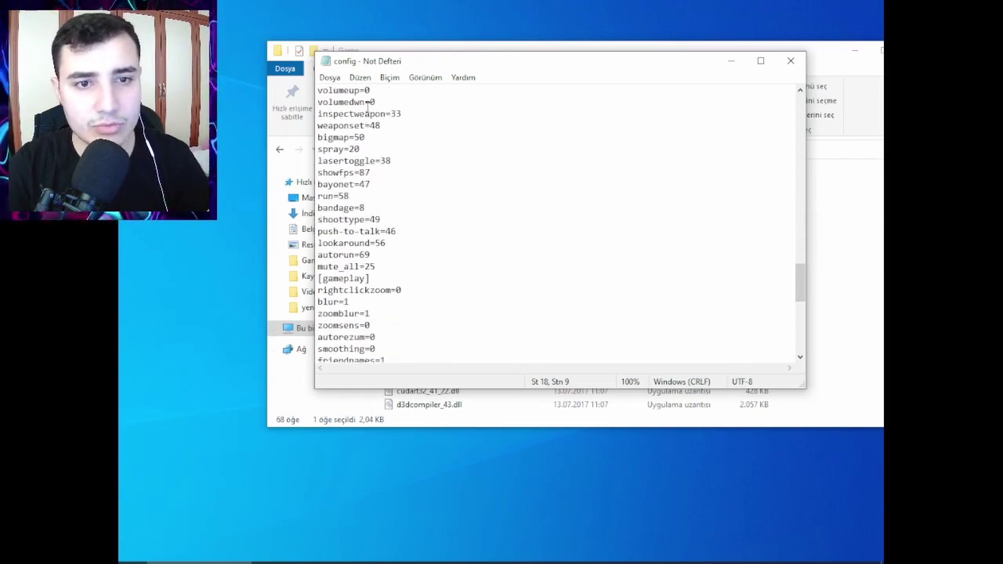
{"action": "left_click_drag", "start_coordinate": [365, 102], "coordinate": [456, 218]}
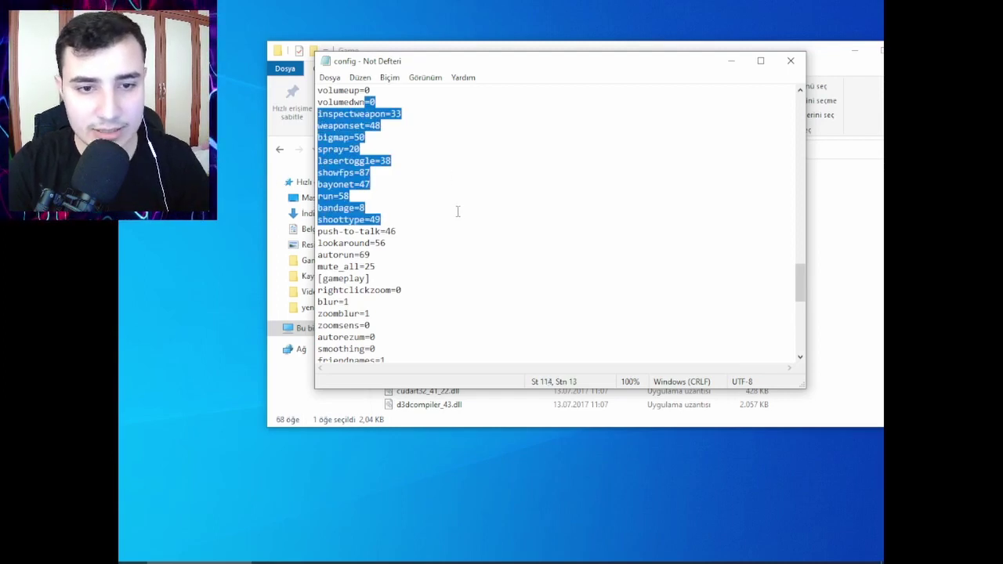
{"action": "scroll", "coordinate": [456, 213], "scroll_direction": "down", "scroll_amount": 10}
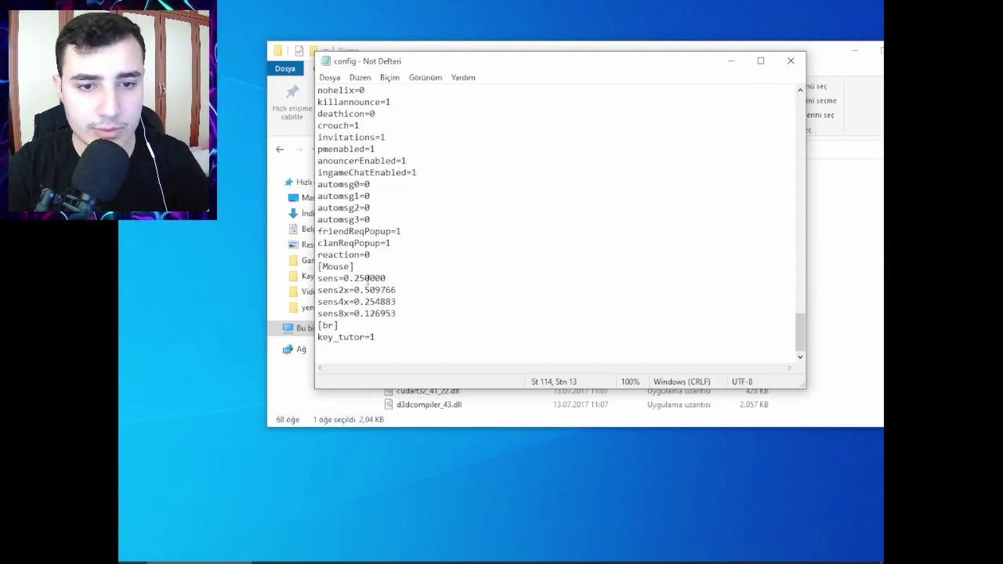
{"action": "left_click_drag", "start_coordinate": [799, 325], "coordinate": [799, 102]}
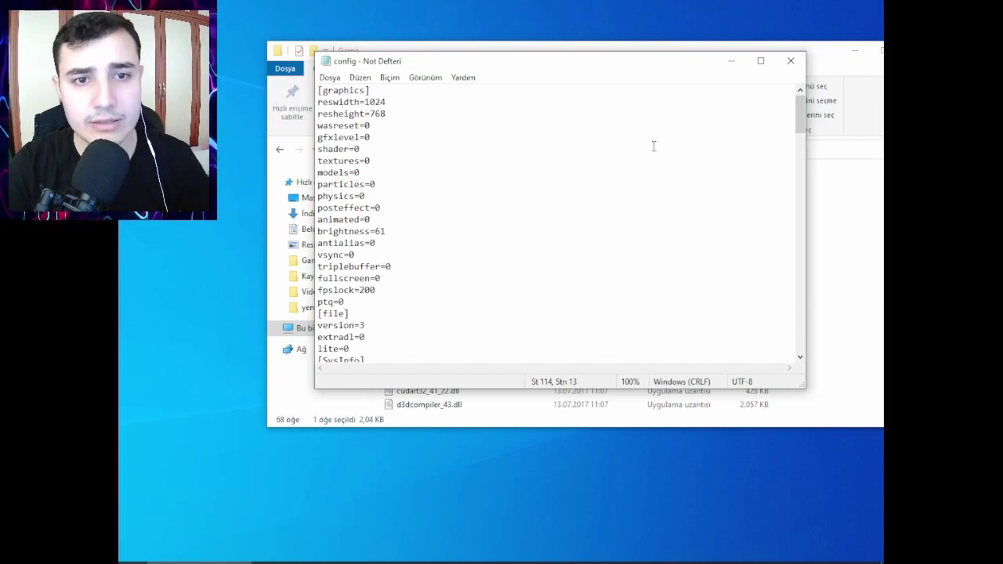
{"action": "left_click", "coordinate": [793, 61]}
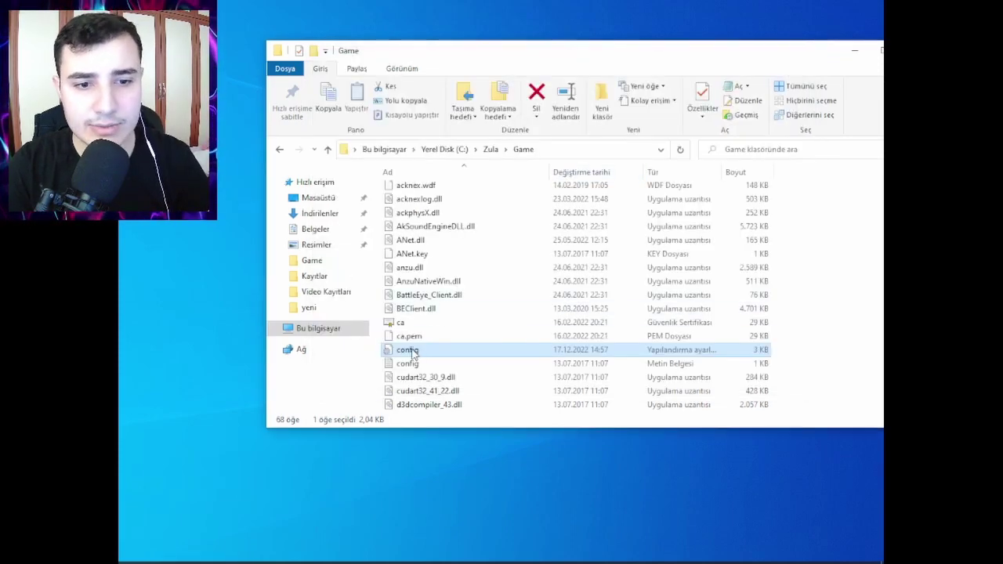
Step: Try to paste the copied config file into the Game folder, dismiss the file conflict prompt and select the existing config file
{"action": "key", "text": "ctrl+v"}
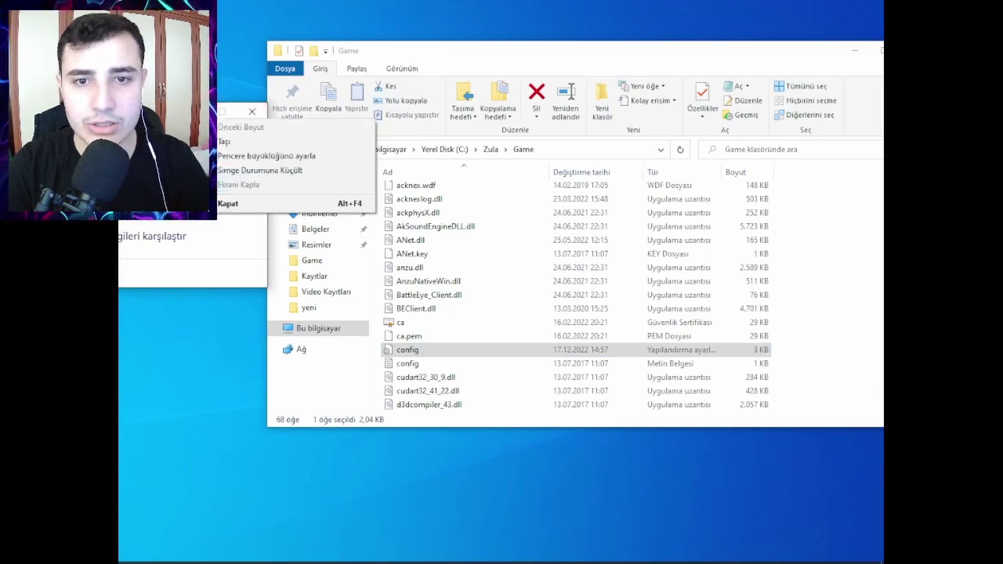
{"action": "left_click", "coordinate": [235, 181]}
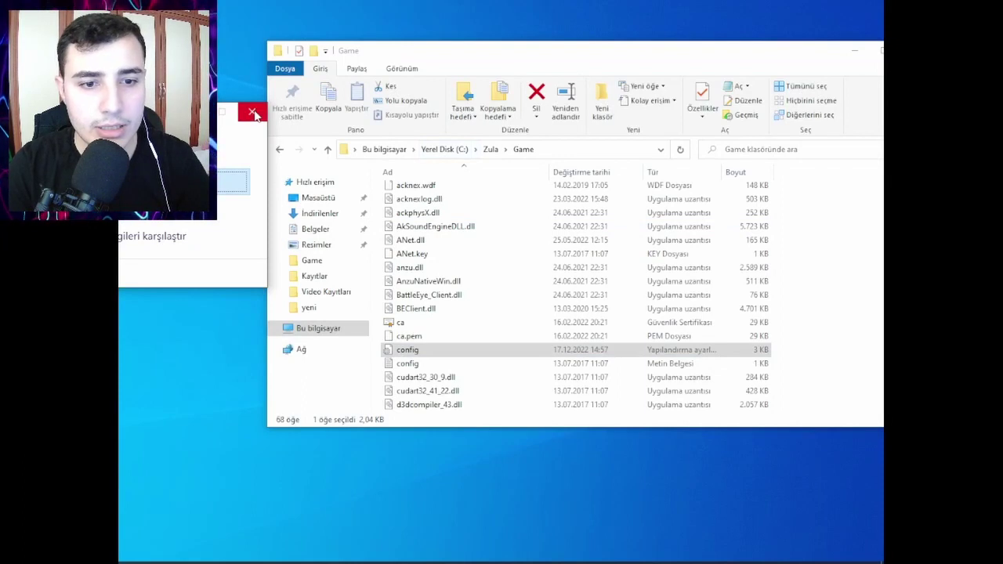
{"action": "left_click", "coordinate": [251, 109]}
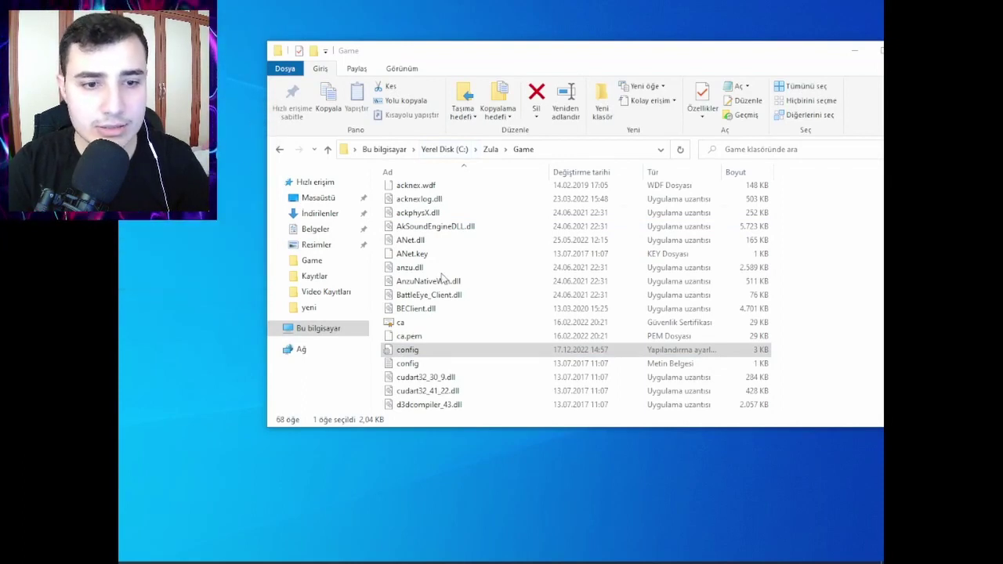
{"action": "left_click", "coordinate": [401, 349]}
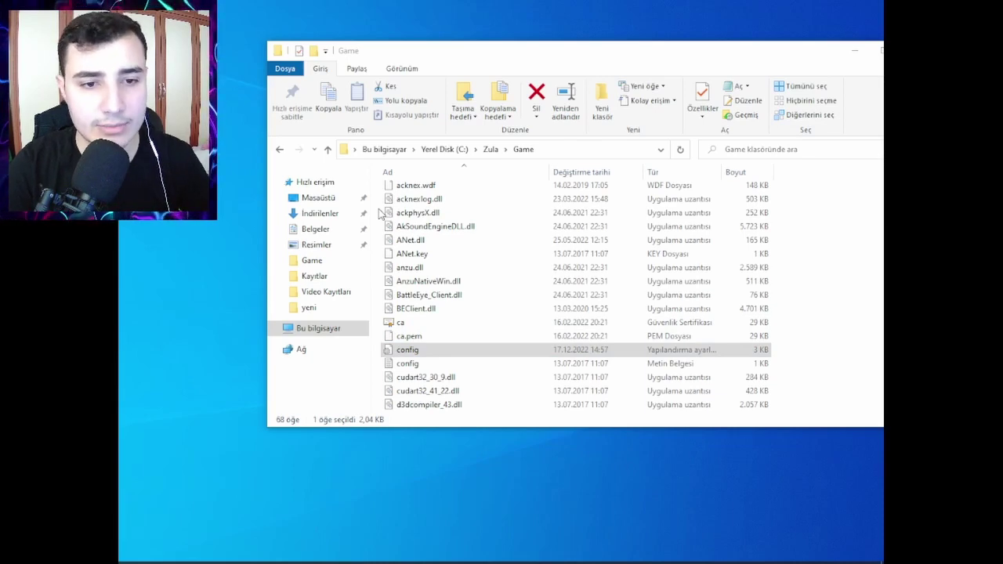
Step: Close the Game folder window and move the Zula shortcut to the upper edge of the desktop
{"action": "left_click_drag", "start_coordinate": [694, 47], "coordinate": [744, 38]}
{"action": "left_click", "coordinate": [779, 36]}
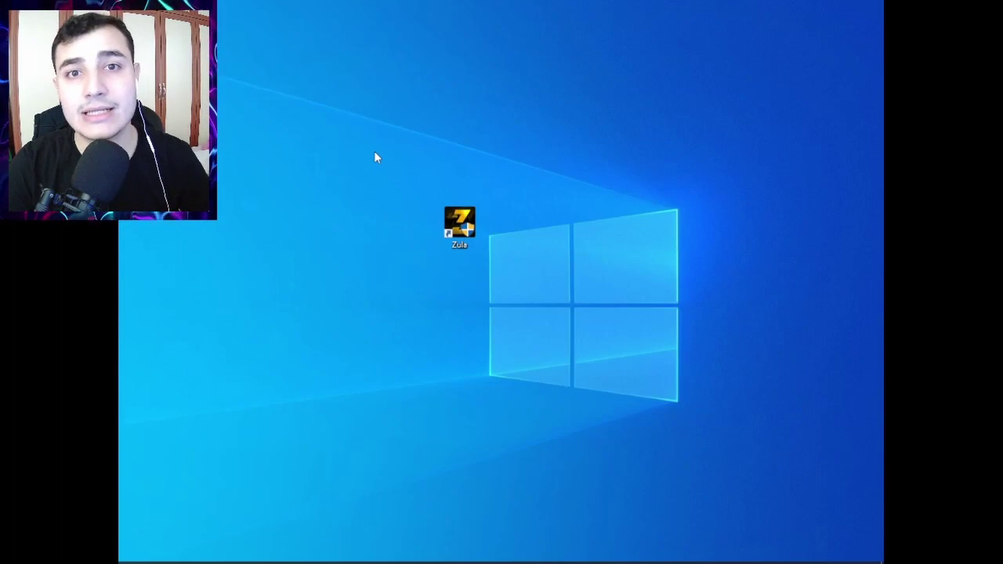
{"action": "left_click_drag", "start_coordinate": [459, 223], "coordinate": [509, 25]}
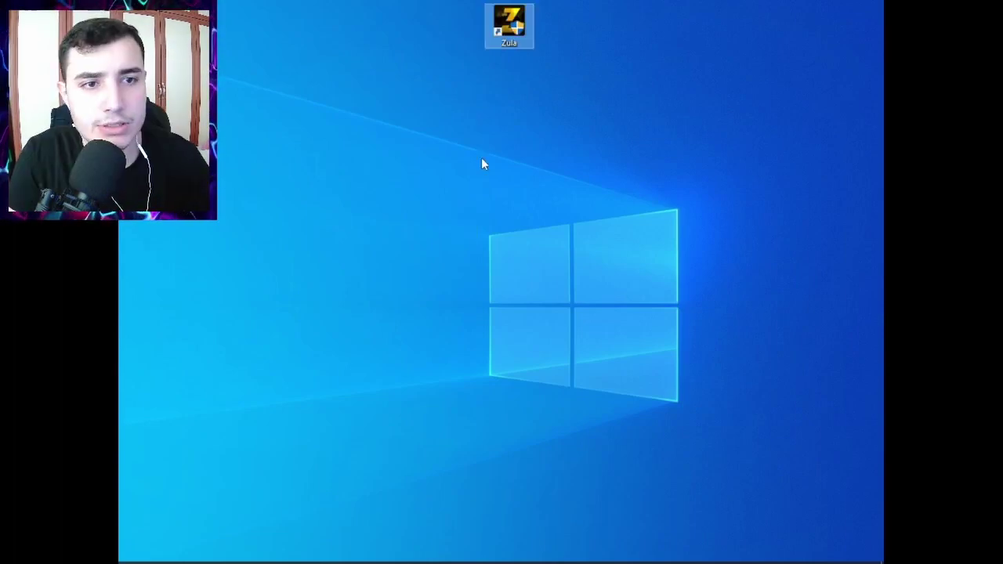
Step: Open the Windows display settings from the desktop, reposition the settings window and bring the screen resolution option into view
{"action": "right_click", "coordinate": [378, 199]}
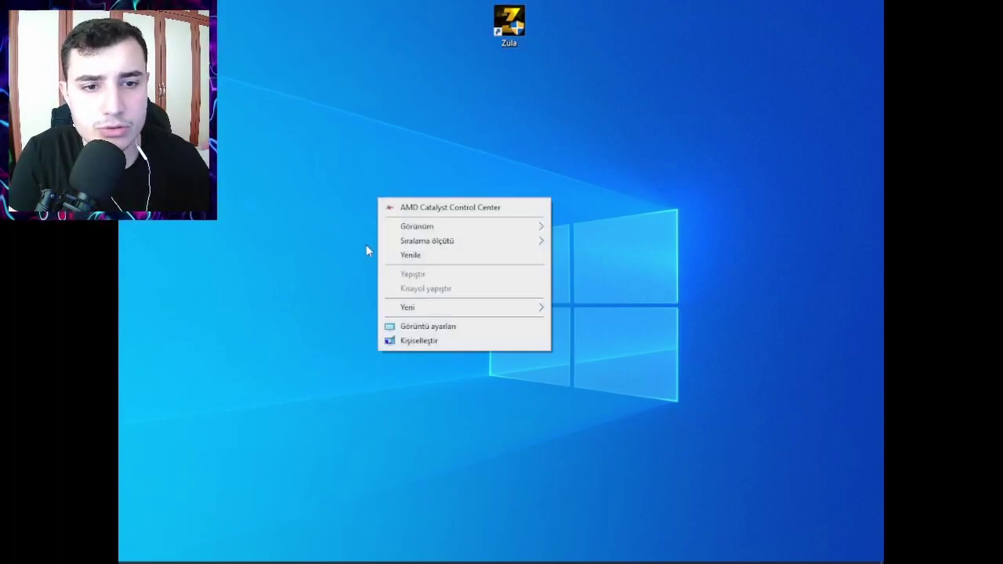
{"action": "left_click", "coordinate": [412, 327]}
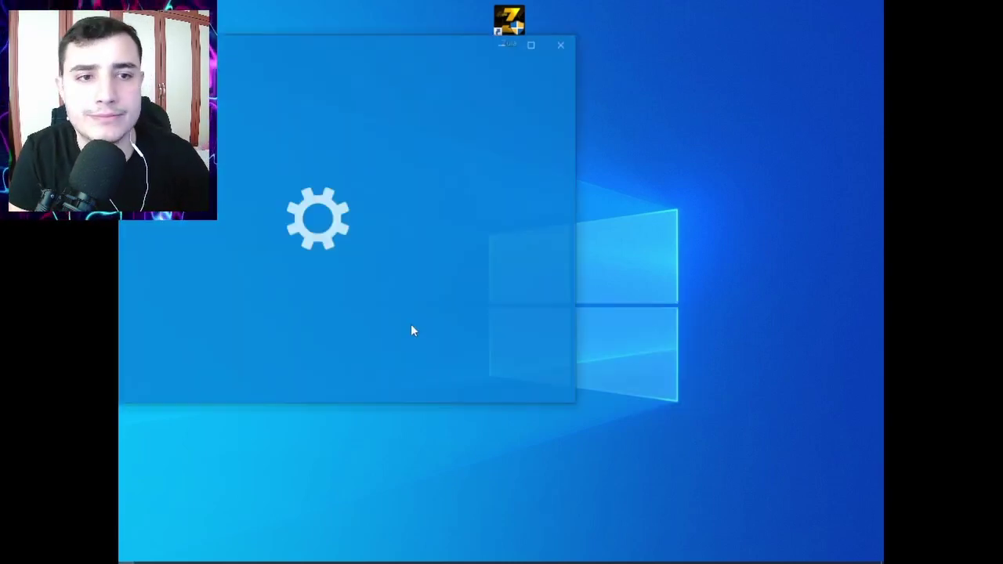
{"action": "left_click_drag", "start_coordinate": [369, 42], "coordinate": [592, 96]}
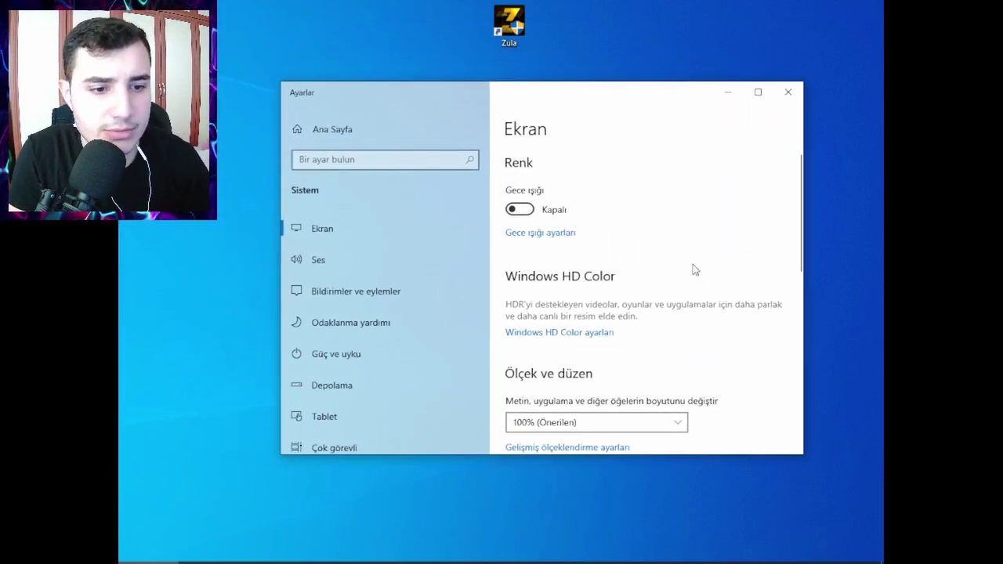
{"action": "scroll", "coordinate": [701, 222], "scroll_direction": "down", "scroll_amount": 3}
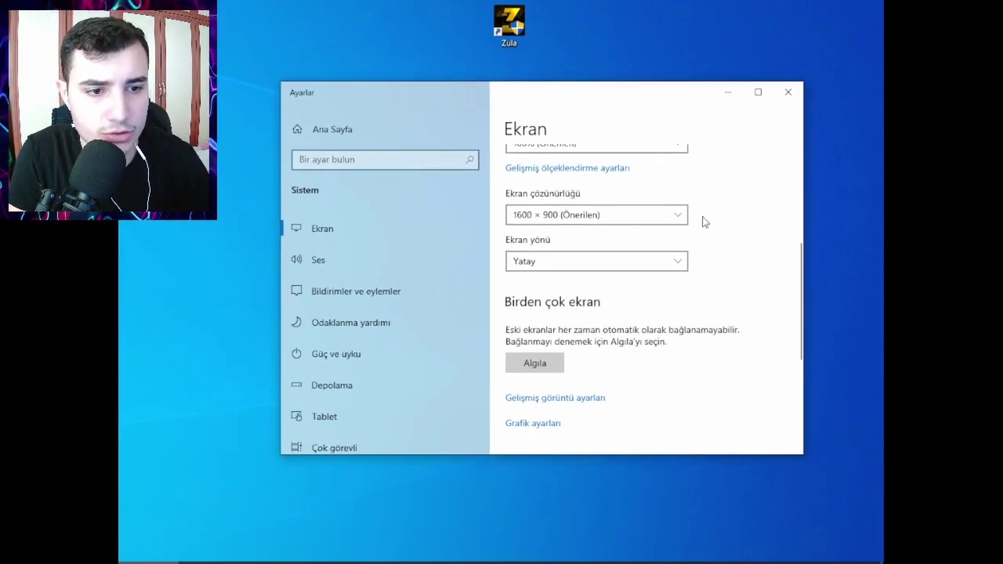
Step: Review the available screen resolutions, including 1024 × 768, and keep 1600 × 900 (Önerilen) selected
{"action": "left_click", "coordinate": [546, 221]}
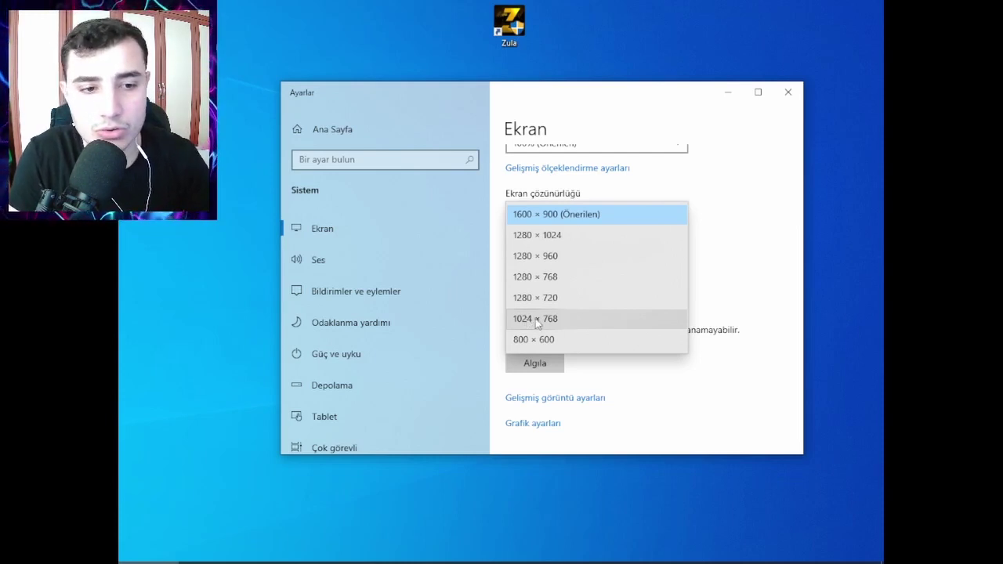
{"action": "left_click", "coordinate": [722, 224]}
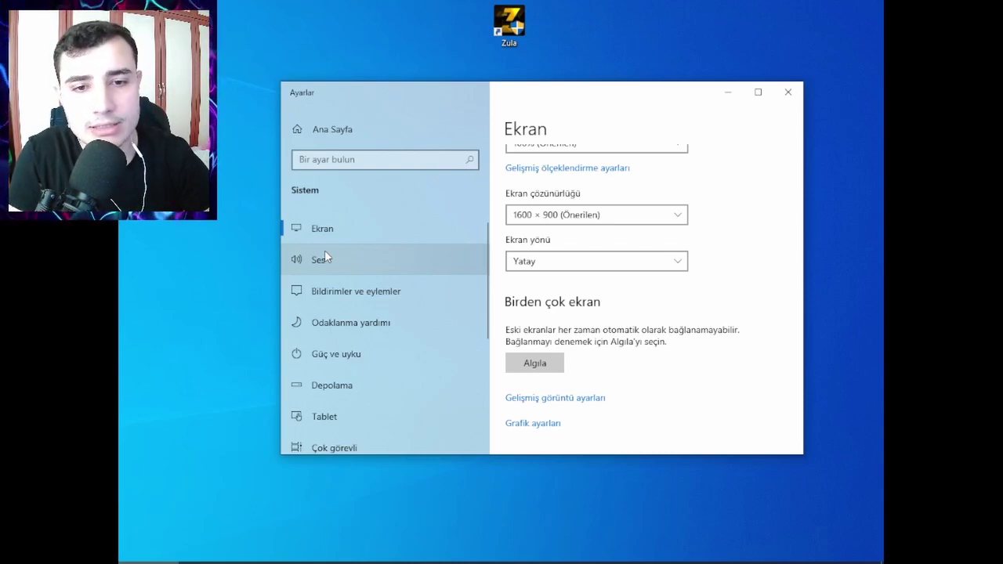
{"action": "left_click", "coordinate": [549, 219]}
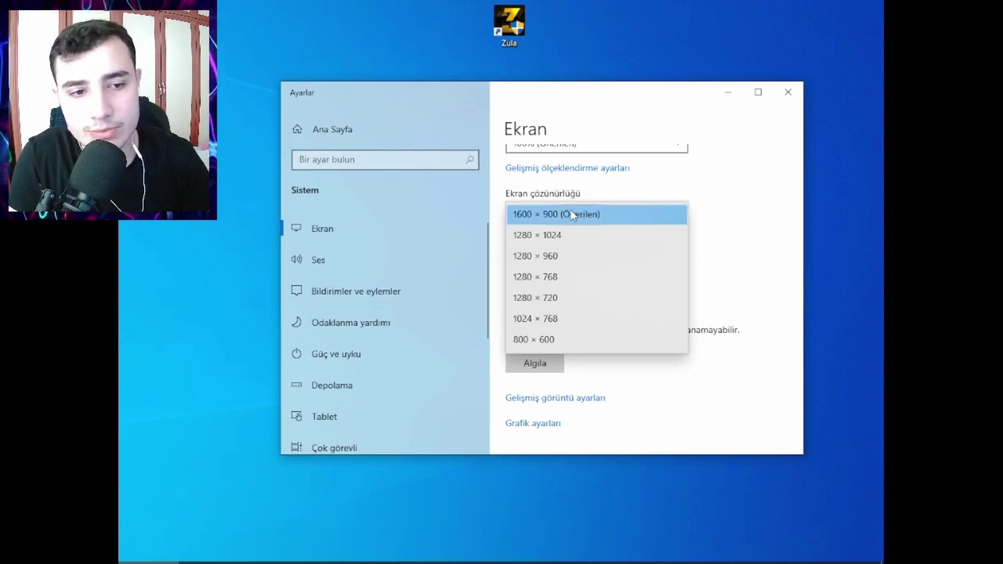
{"action": "left_click", "coordinate": [572, 214]}
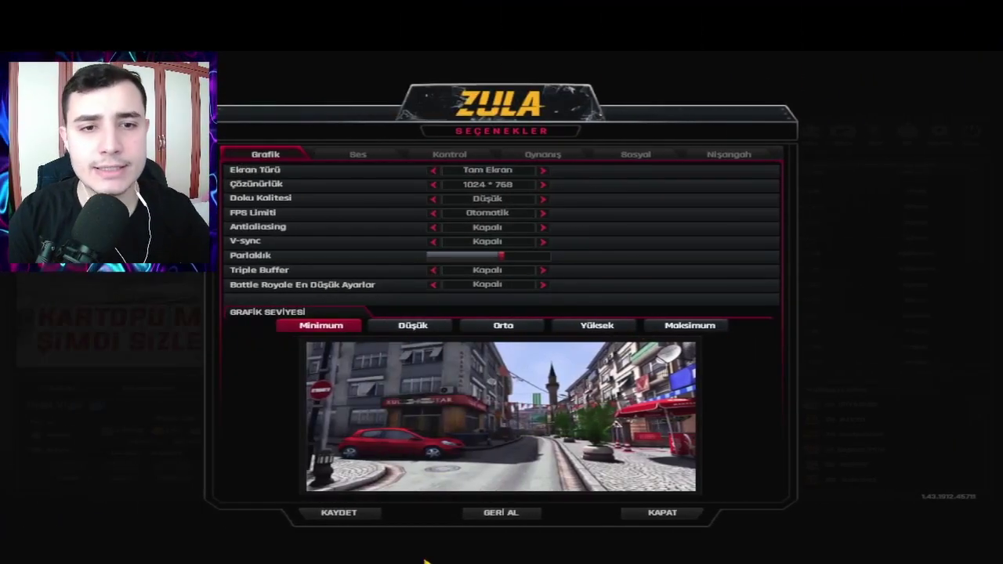
Step: Switch to Zula, close its options window and reopen the Grafik settings from the lobby
{"action": "left_click", "coordinate": [662, 513]}
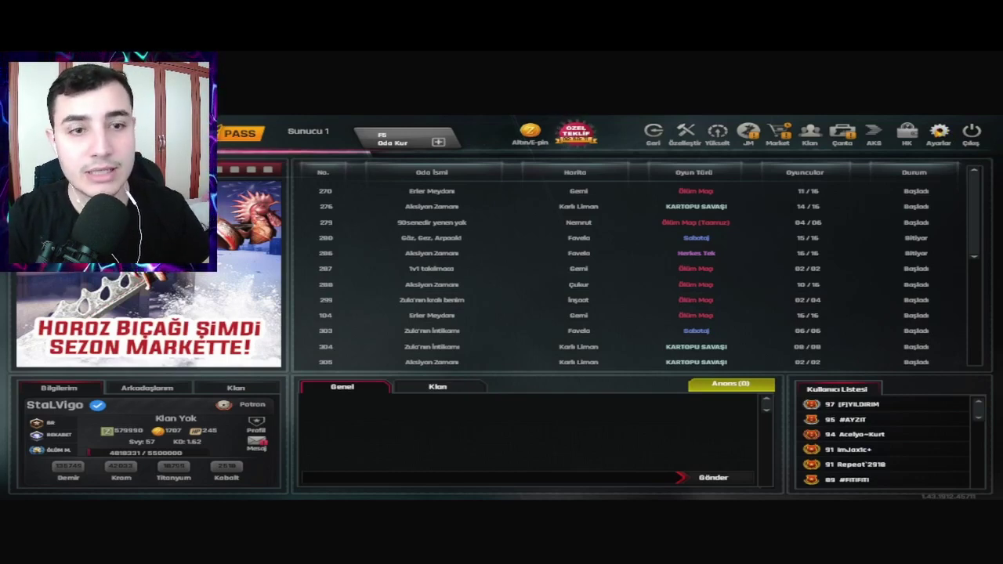
{"action": "left_click", "coordinate": [938, 135]}
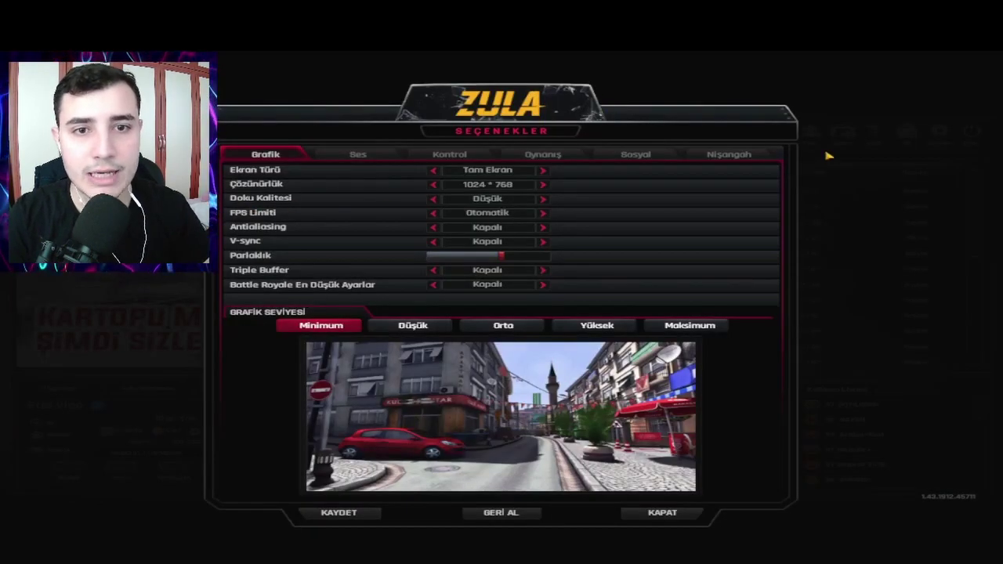